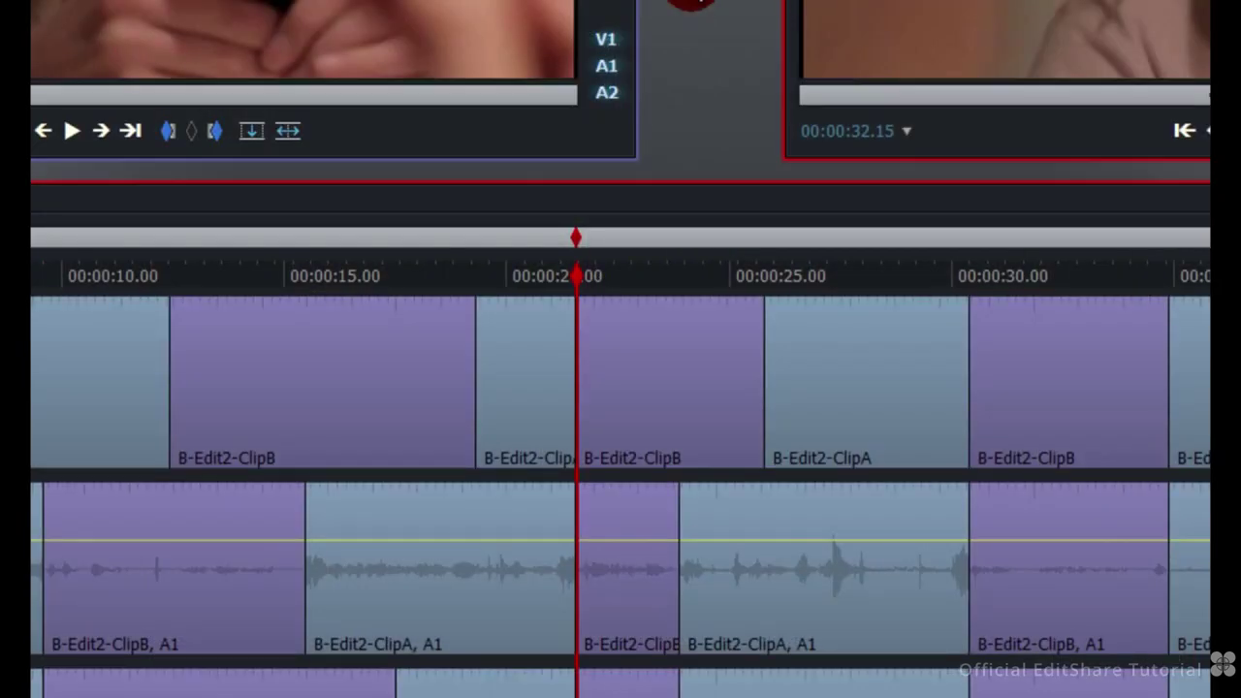
Step: Select the out point of the B-Edit2-ClipA segment ending near 00:00:21 on all tracks, using Trim Last Out from the following clip
{"action": "left_click", "coordinate": [564, 389]}
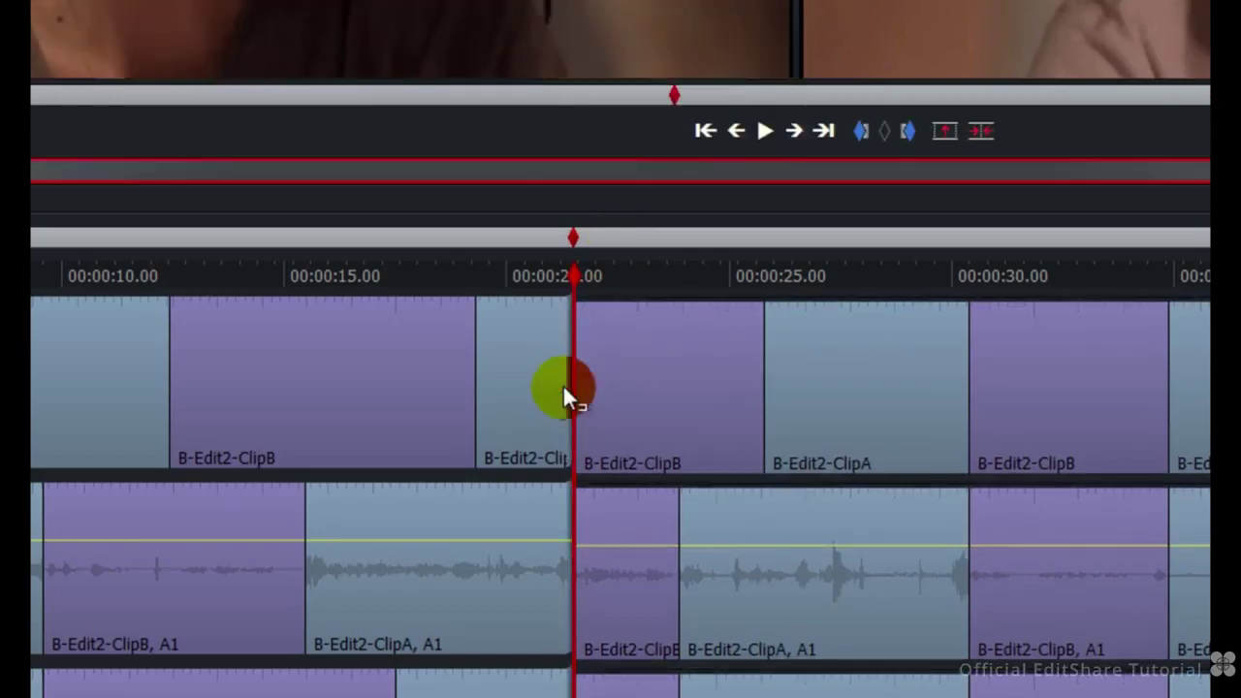
{"action": "left_click", "coordinate": [564, 389]}
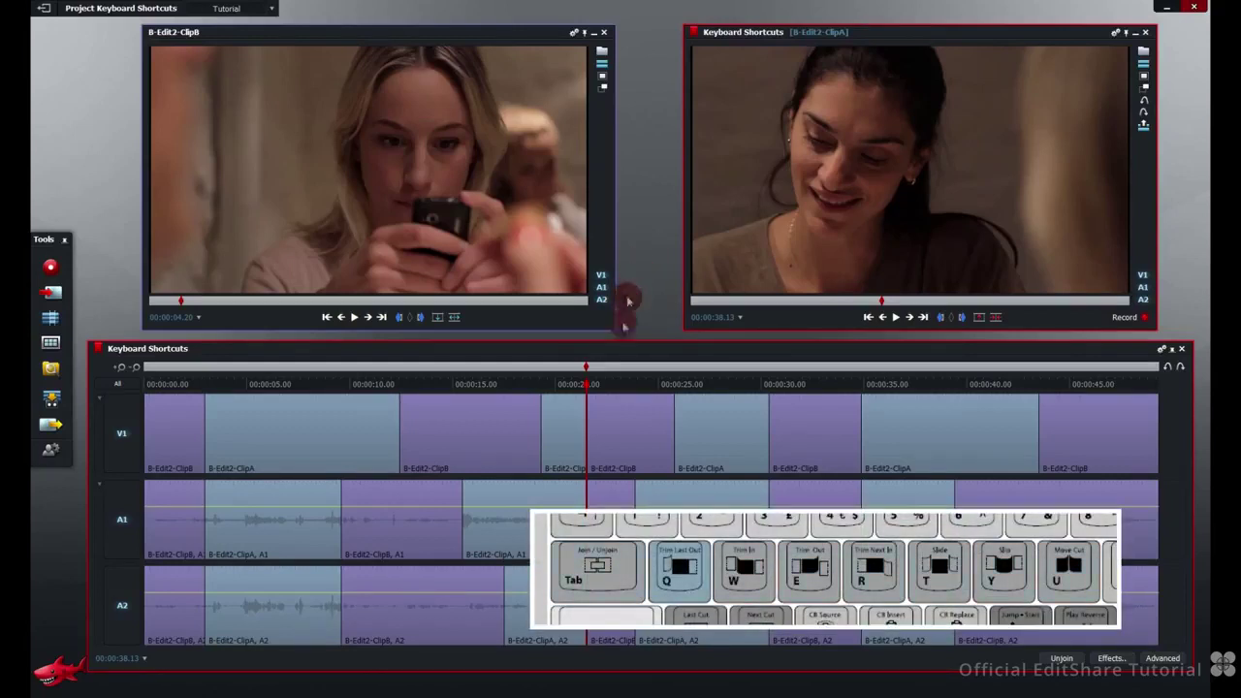
{"action": "left_click", "coordinate": [608, 387]}
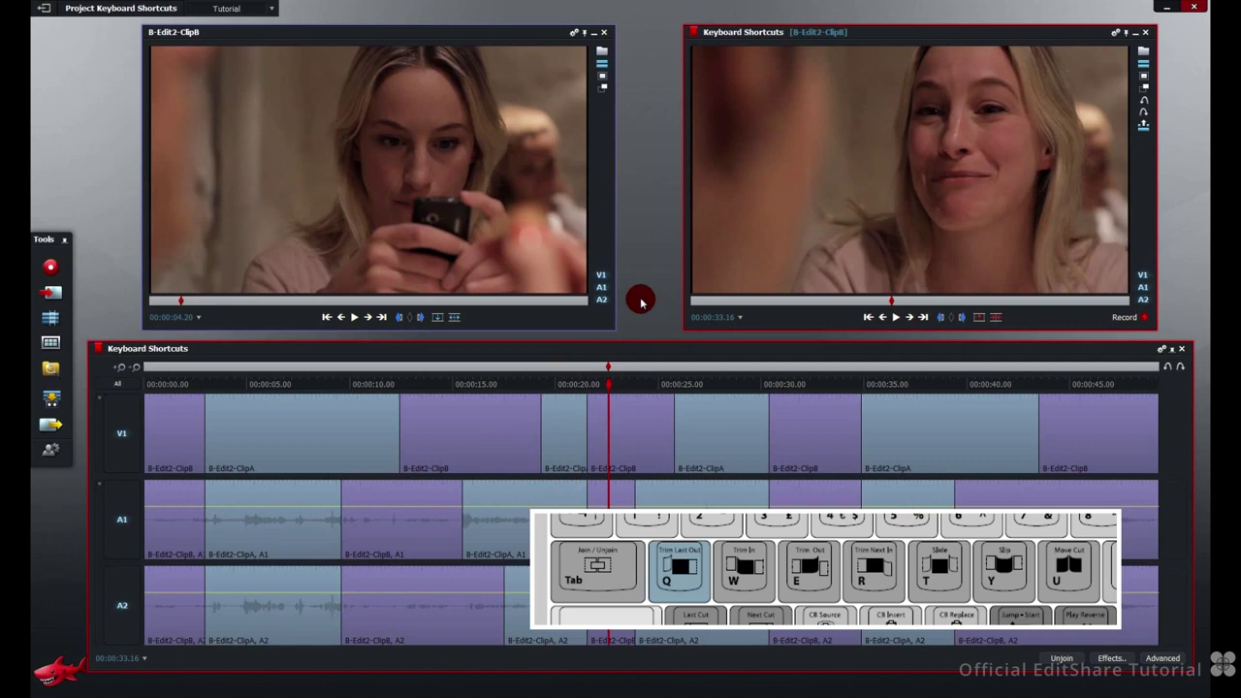
{"action": "key", "text": "q"}
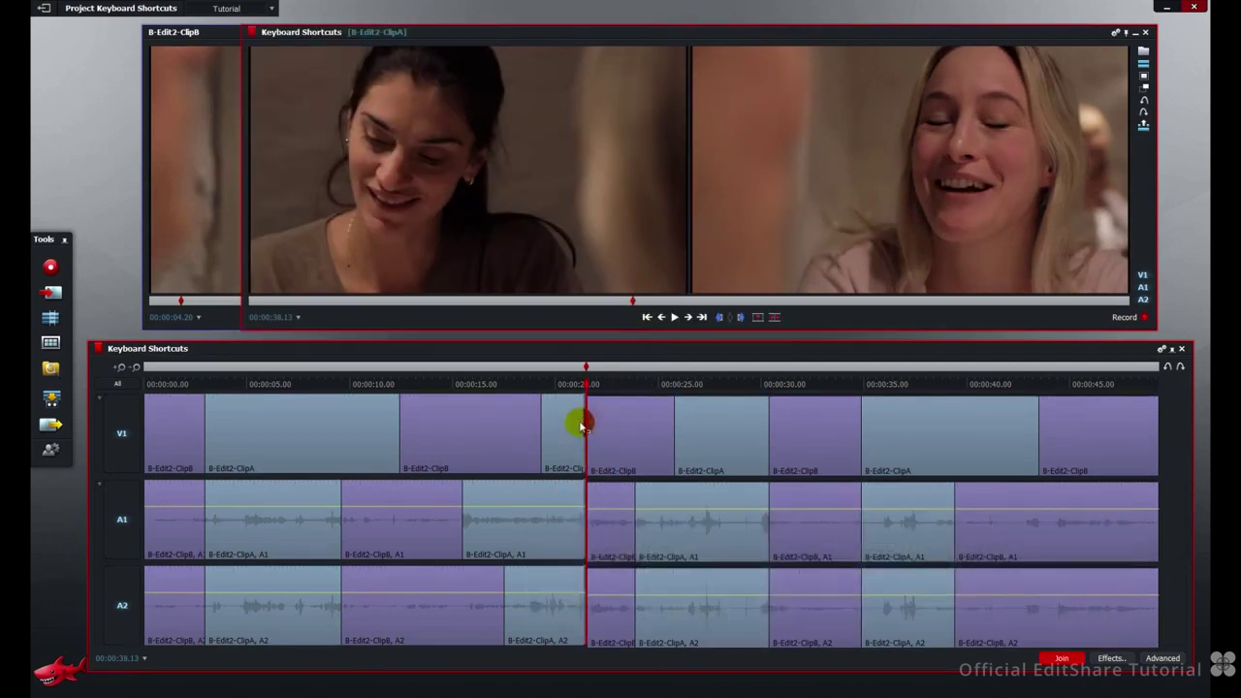
Step: Trim the selected B-Edit2-ClipA out point by playing it forward and backward, stopping at source timecode 00:00:40.00
{"action": "left_click", "coordinate": [675, 318]}
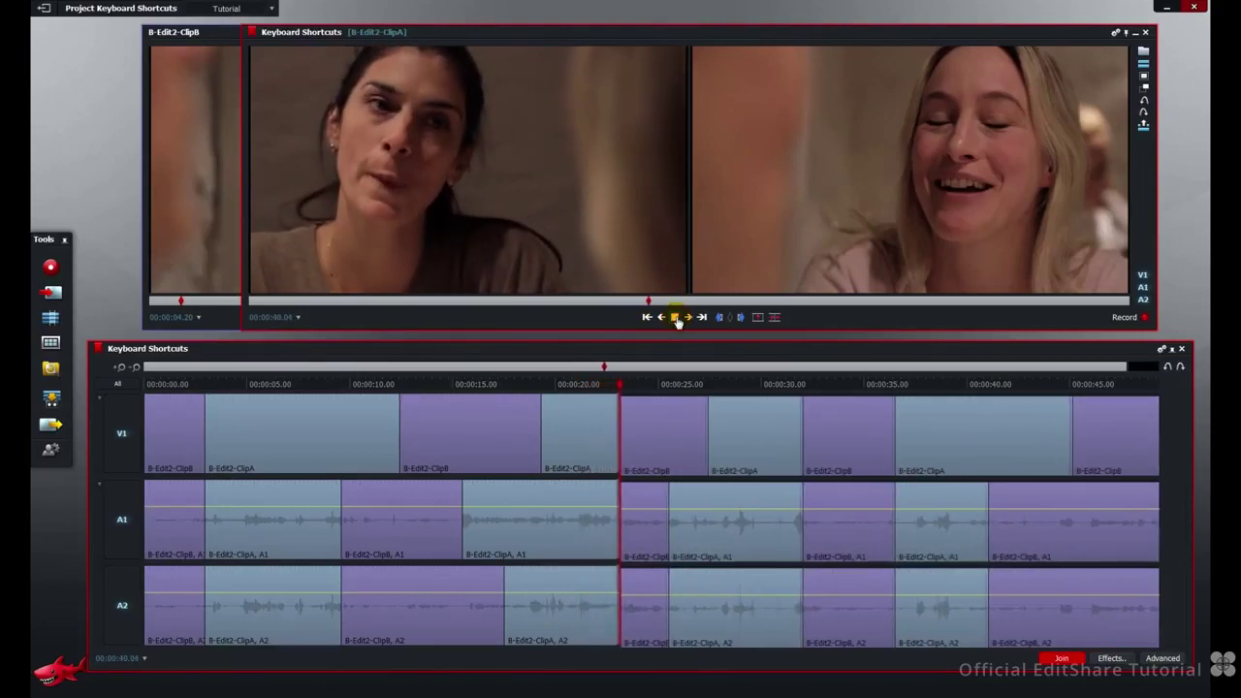
{"action": "left_click", "coordinate": [676, 317]}
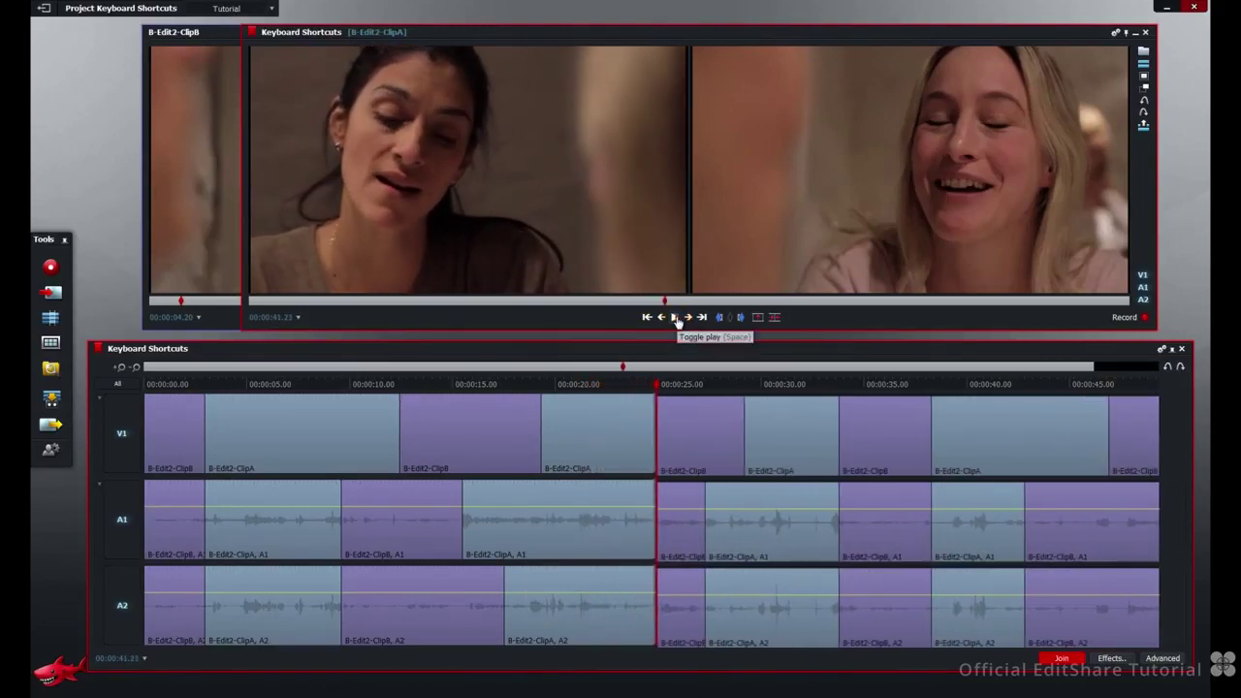
{"action": "left_click", "coordinate": [675, 318]}
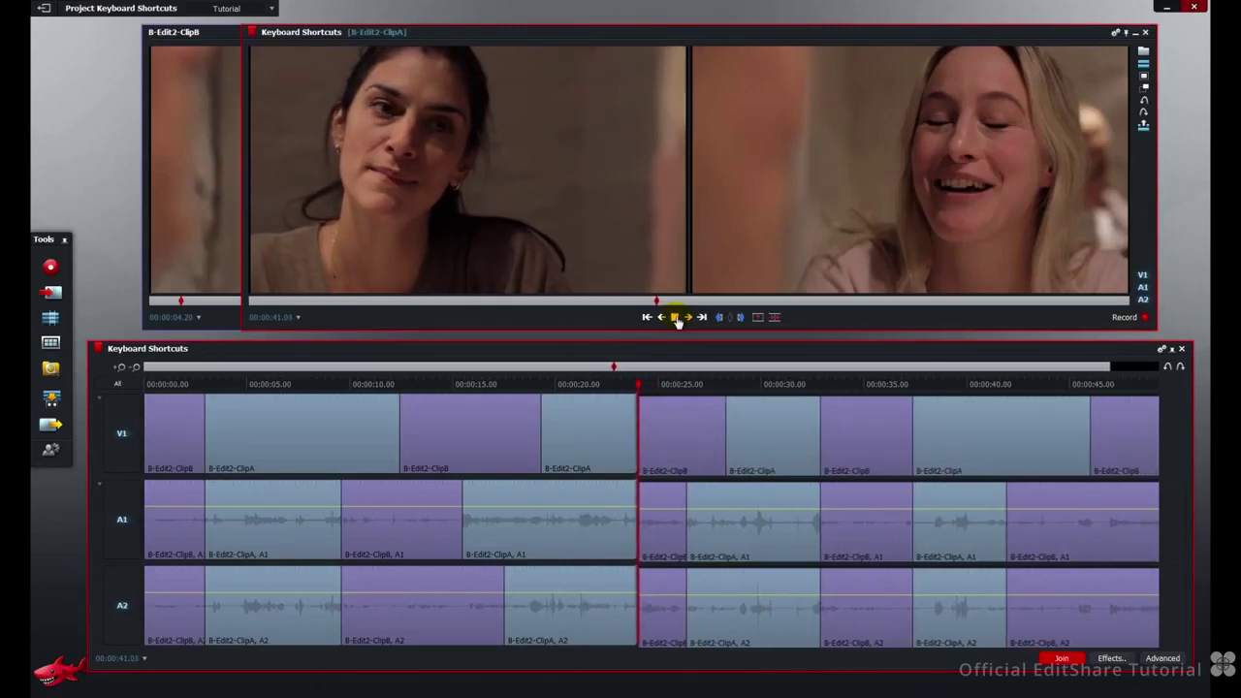
{"action": "left_click", "coordinate": [676, 318]}
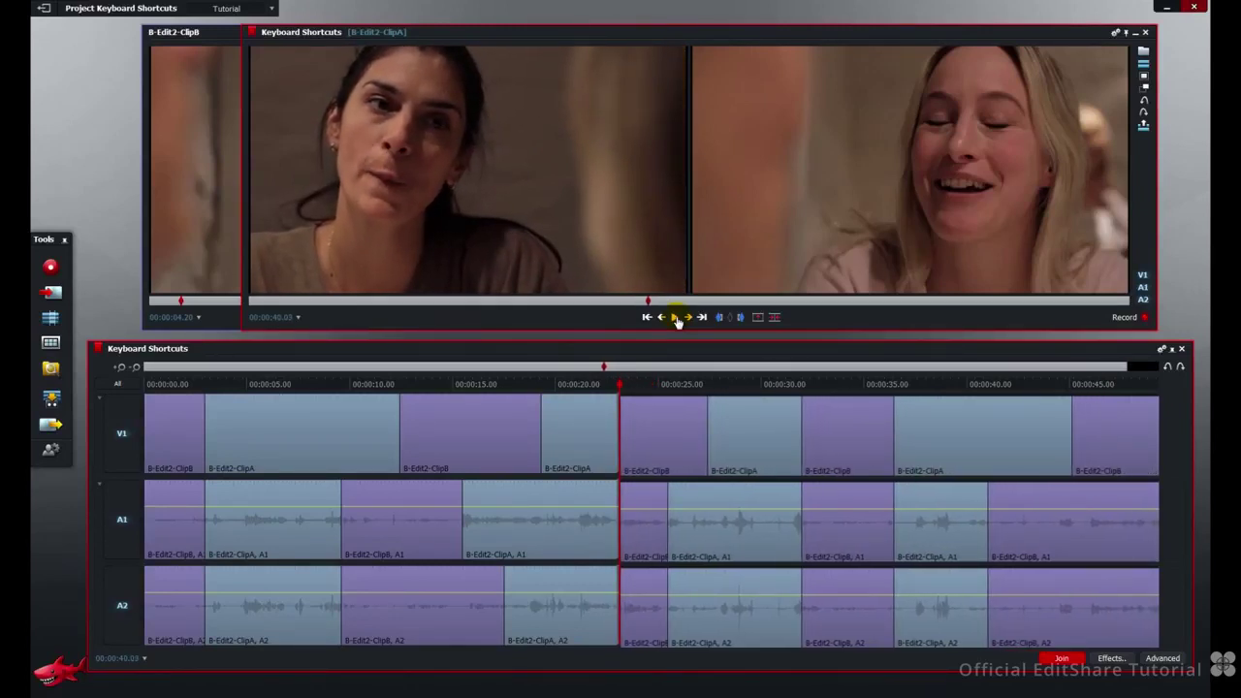
{"action": "left_click", "coordinate": [675, 318]}
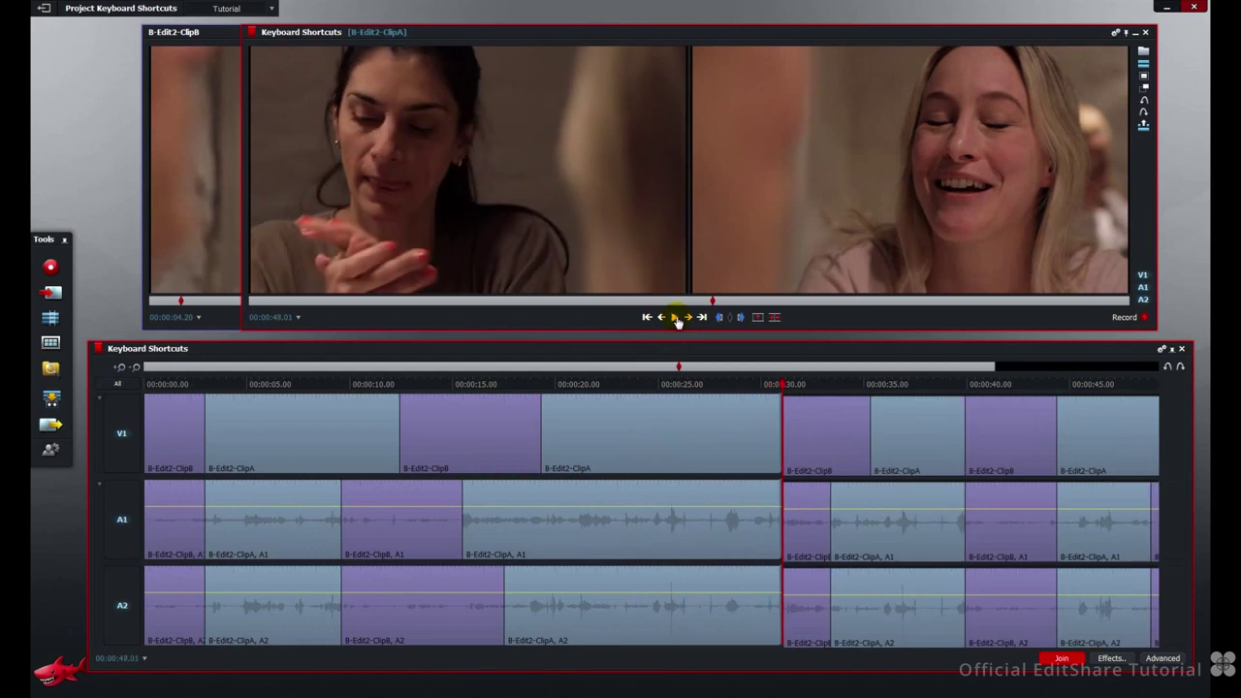
{"action": "key", "text": "j"}
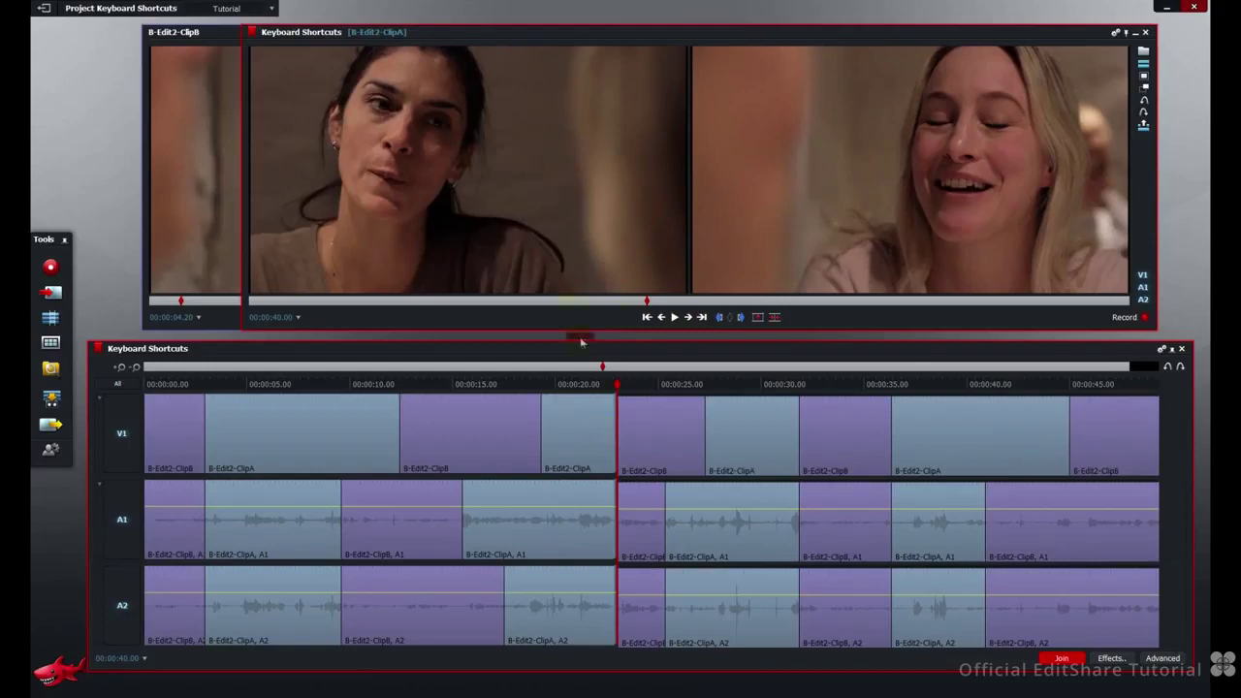
Step: Extend the selected B-Edit2-ClipA out point forward frame by frame to source timecode 00:00:41.00
{"action": "left_click", "coordinate": [629, 422]}
{"action": "right_click", "coordinate": [877, 218]}
{"action": "left_click", "coordinate": [744, 162]}
{"action": "left_click", "coordinate": [571, 172]}
{"action": "left_click", "coordinate": [764, 143]}
{"action": "key", "text": "Right"}
{"action": "key", "text": "Right"}
{"action": "key", "text": "Right"}
{"action": "key", "text": "Right"}
{"action": "key", "text": "Right"}
{"action": "key", "text": "Right"}
{"action": "key", "text": "Right"}
{"action": "key", "text": "Right"}
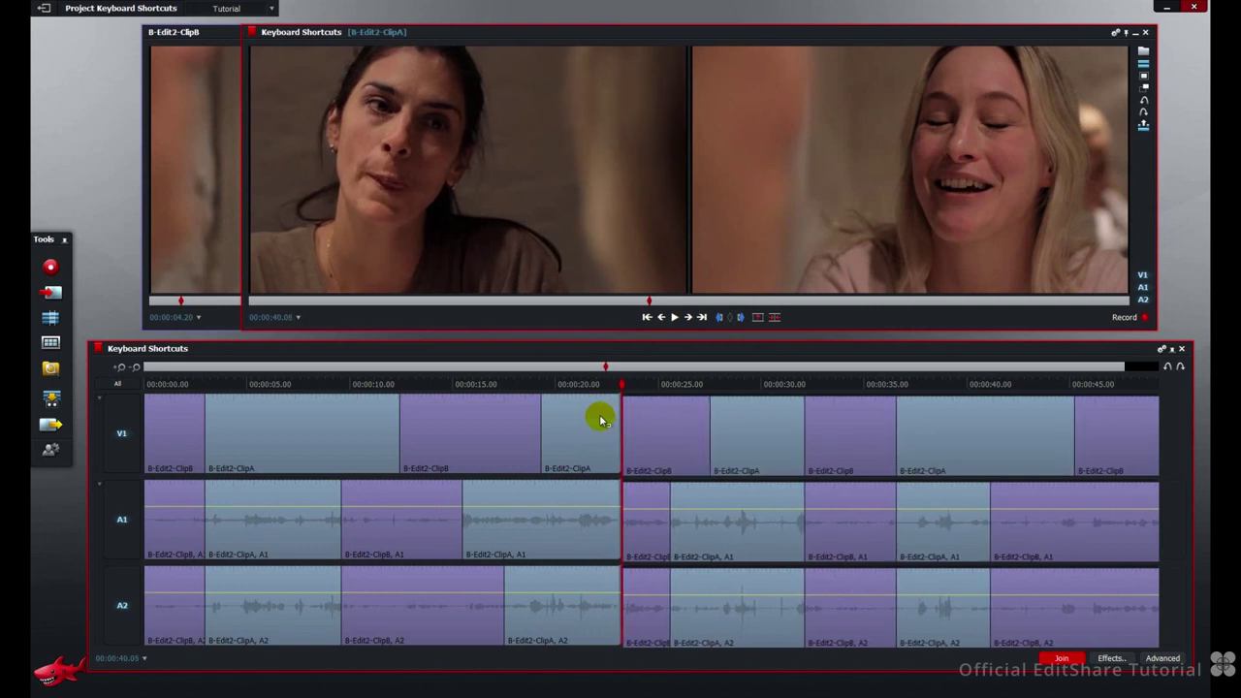
{"action": "key", "text": "period"}
{"action": "key", "text": "period"}
{"action": "key", "text": "period"}
{"action": "key", "text": "period"}
{"action": "key", "text": "period"}
{"action": "key", "text": "period"}
{"action": "key", "text": "period"}
{"action": "key", "text": "period"}
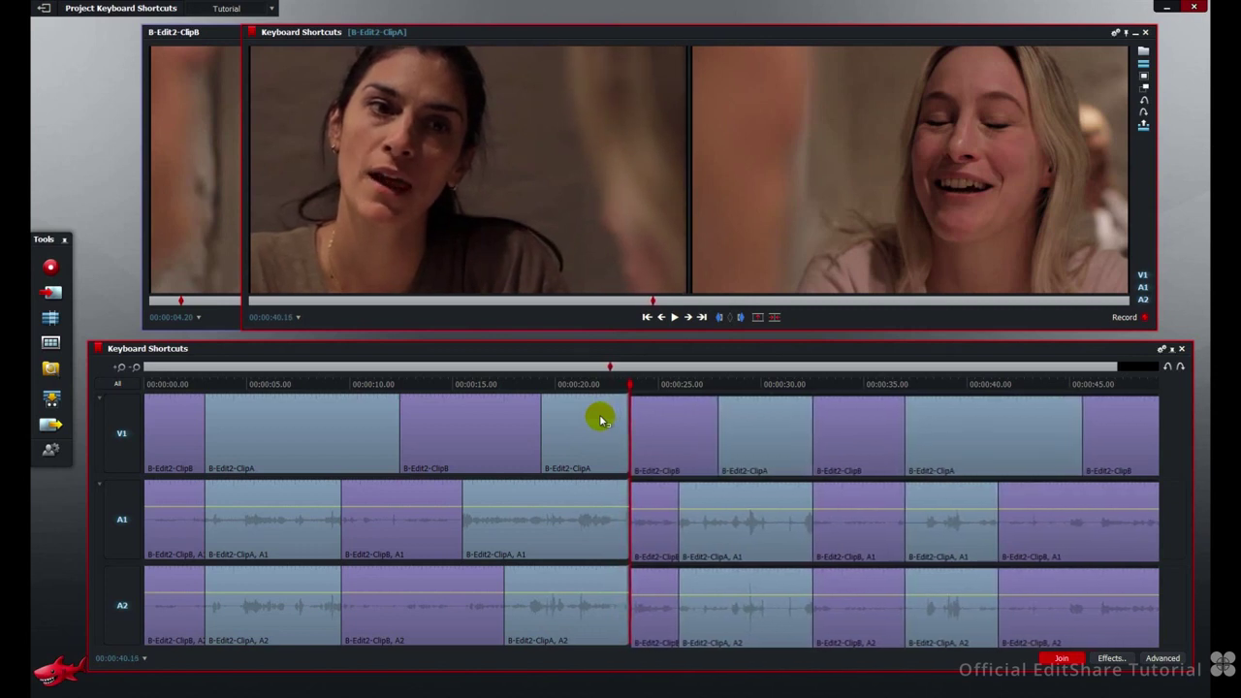
{"action": "key", "text": "period"}
{"action": "key", "text": "period"}
{"action": "key", "text": "period"}
{"action": "key", "text": "period"}
{"action": "key", "text": "period"}
{"action": "key", "text": "period"}
{"action": "key", "text": "period"}
{"action": "key", "text": "period"}
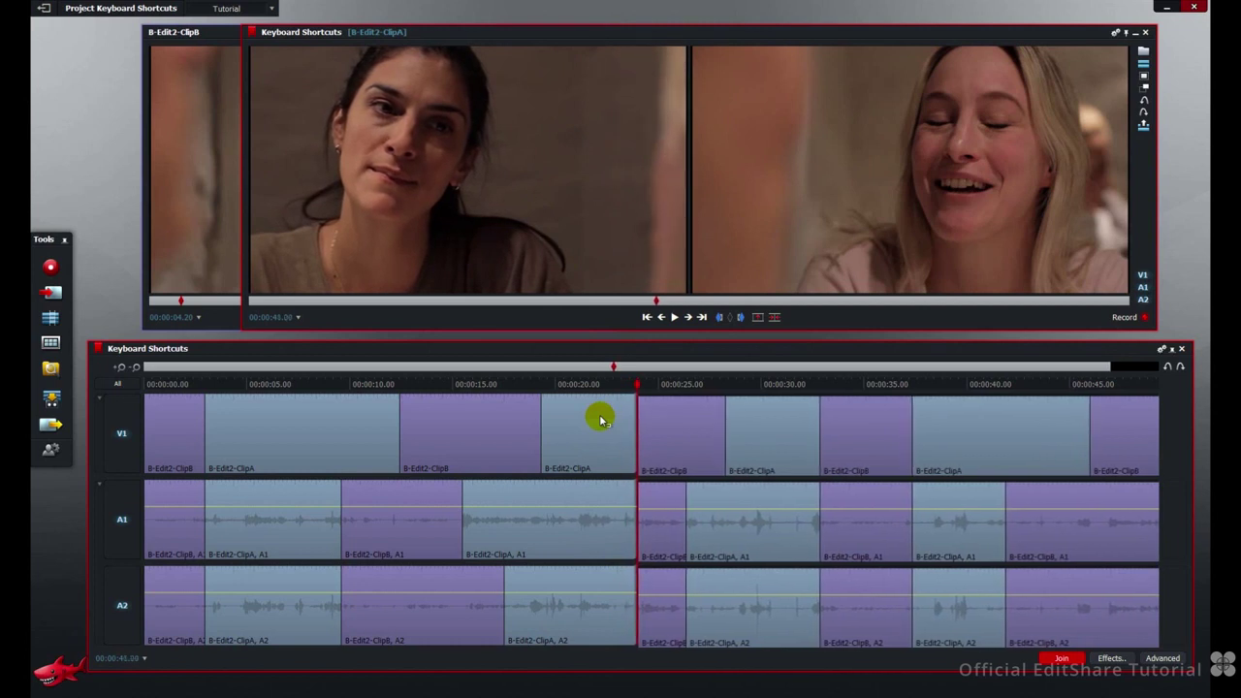
Step: Trim the B-Edit2-ClipA out point backward frame by frame to source timecode 00:00:40.17
{"action": "key", "text": "comma"}
{"action": "key", "text": "comma"}
{"action": "key", "text": "comma"}
{"action": "key", "text": "comma"}
{"action": "key", "text": "comma"}
{"action": "key", "text": "comma"}
{"action": "key", "text": "comma"}
{"action": "key", "text": "comma"}
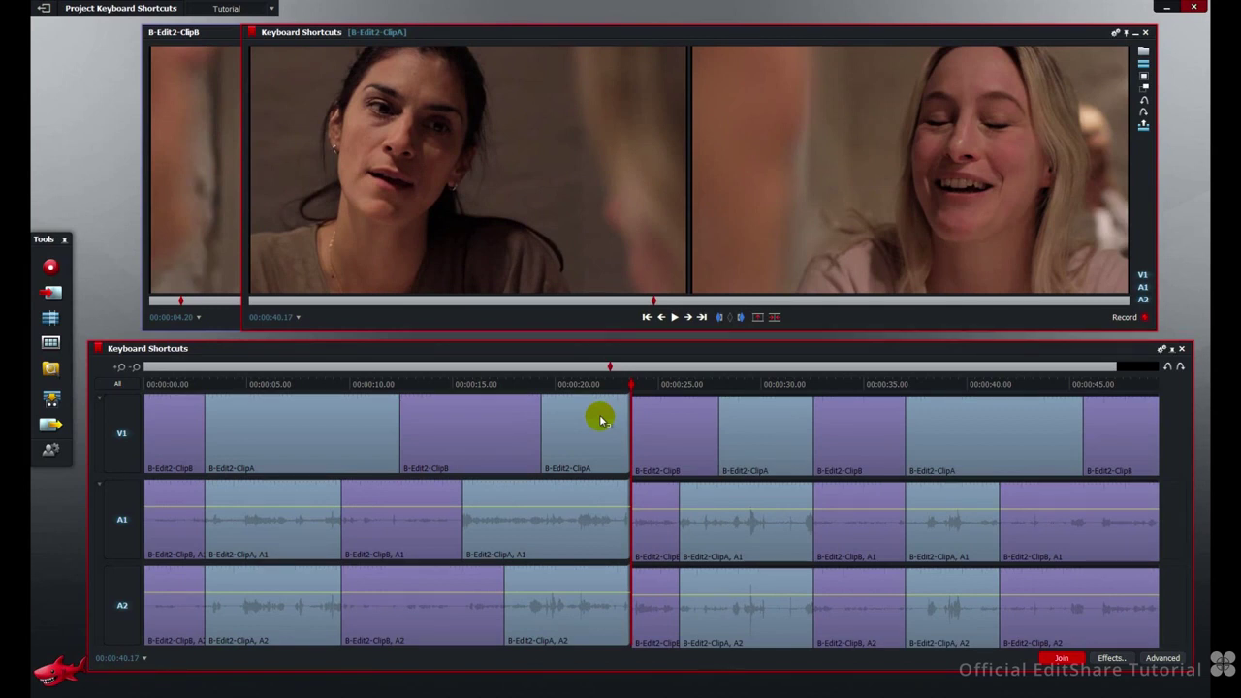
Step: Trim the B-Edit2-ClipA out point in ten-frame jumps: forward to 00:00:41.22, back to 00:00:41.02, and forward again
{"action": "key", "text": "shift+period"}
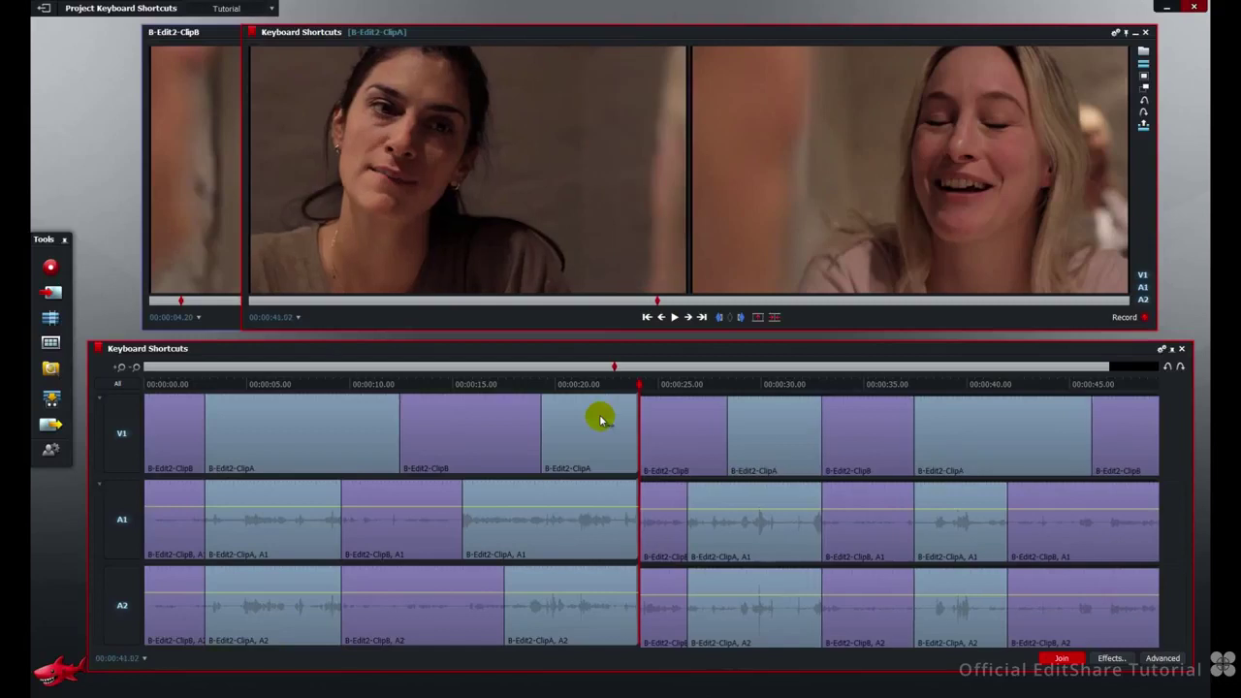
{"action": "key", "text": "shift+period"}
{"action": "key", "text": "shift+period"}
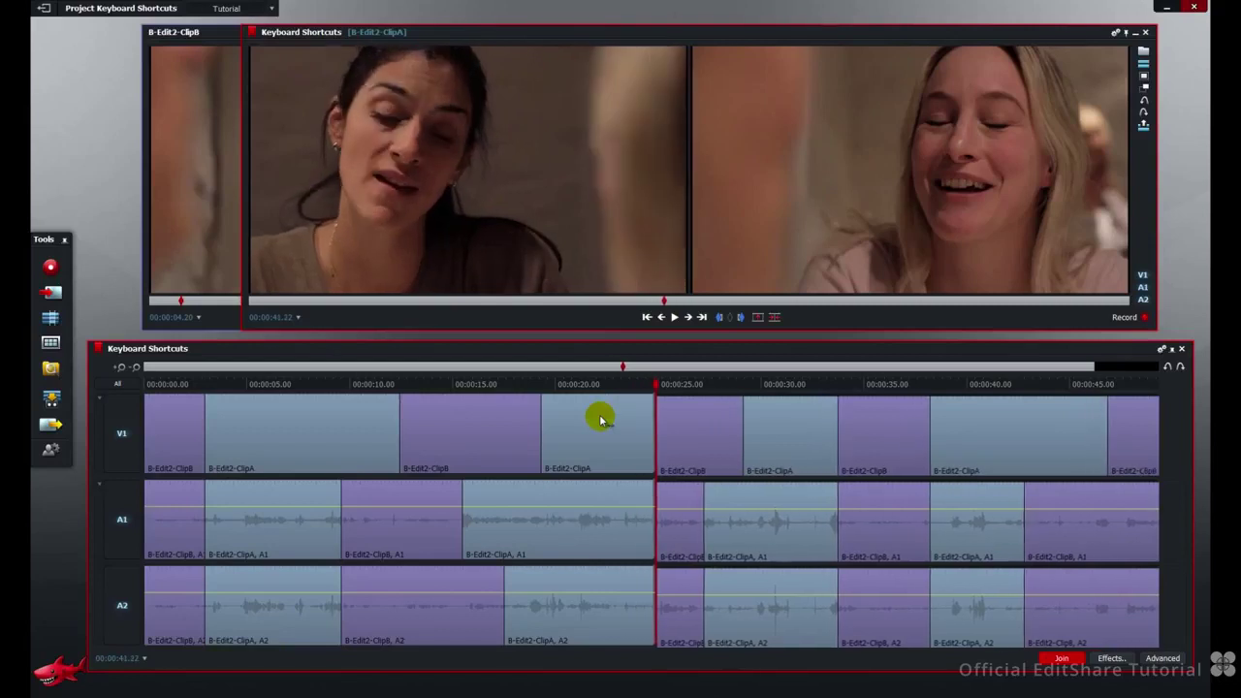
{"action": "key", "text": "shift+comma"}
{"action": "key", "text": "shift+comma"}
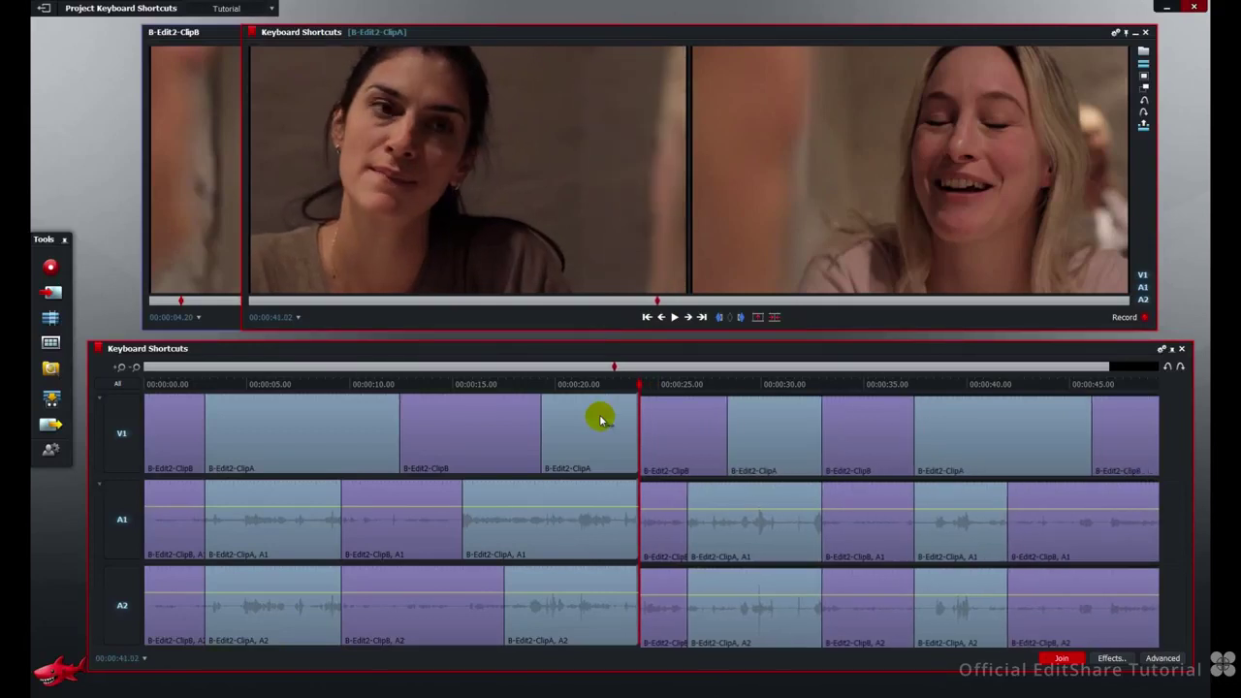
{"action": "key", "text": "shift+period"}
{"action": "key", "text": "shift+period"}
{"action": "key", "text": "shift+period"}
{"action": "key", "text": "shift+period"}
{"action": "key", "text": "shift+period"}
{"action": "key", "text": "shift+period"}
{"action": "key", "text": "shift+period"}
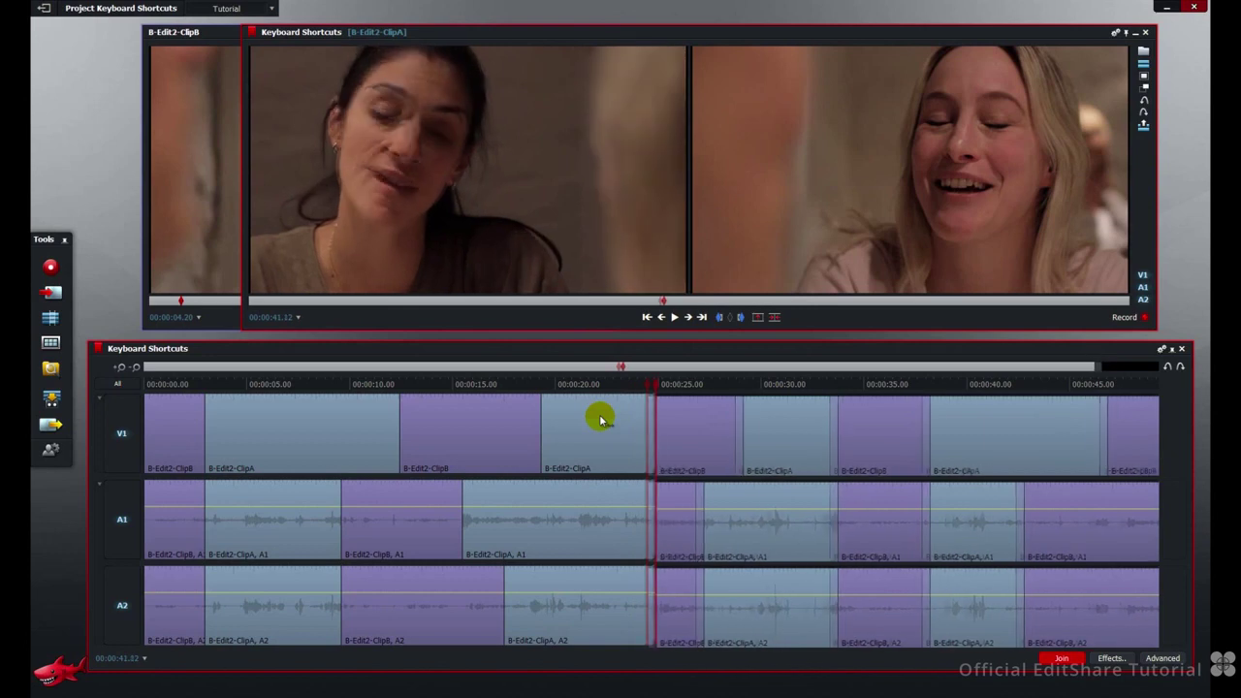
Step: Play the B-Edit2-ClipA trim in reverse to set the out point at 00:00:40.07, and deselect the cut
{"action": "key", "text": "j"}
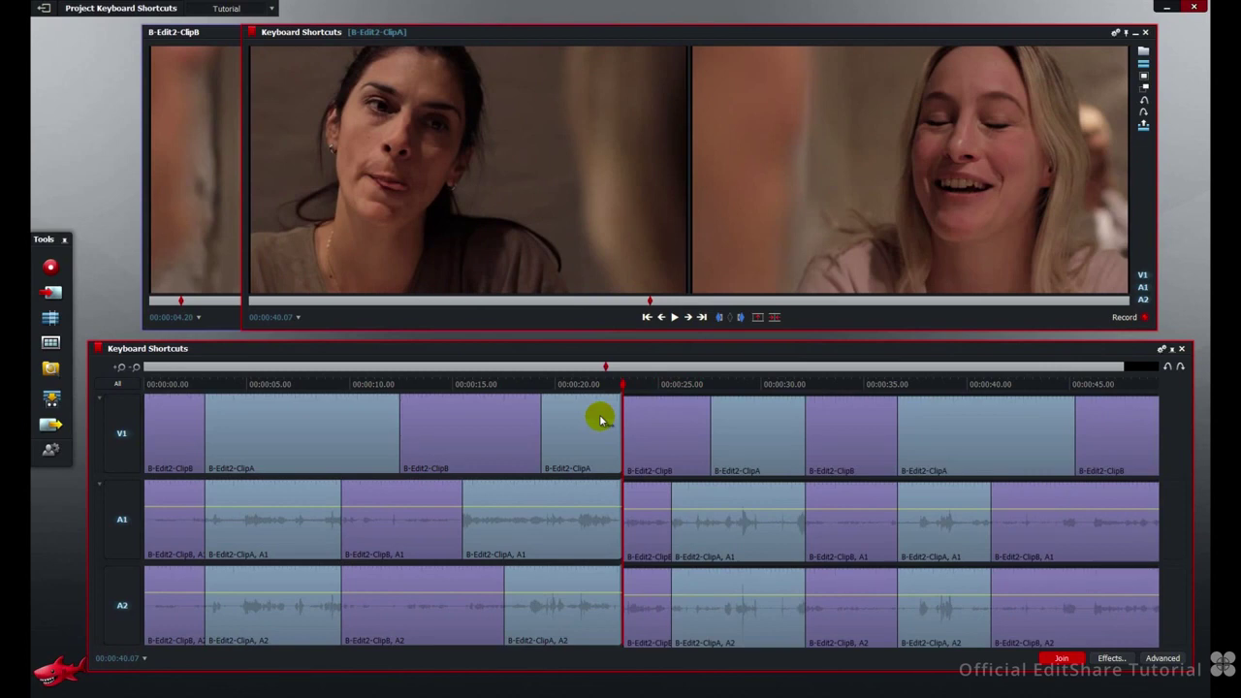
{"action": "key", "text": "u"}
{"action": "key", "text": "u"}
{"action": "key", "text": "Escape"}
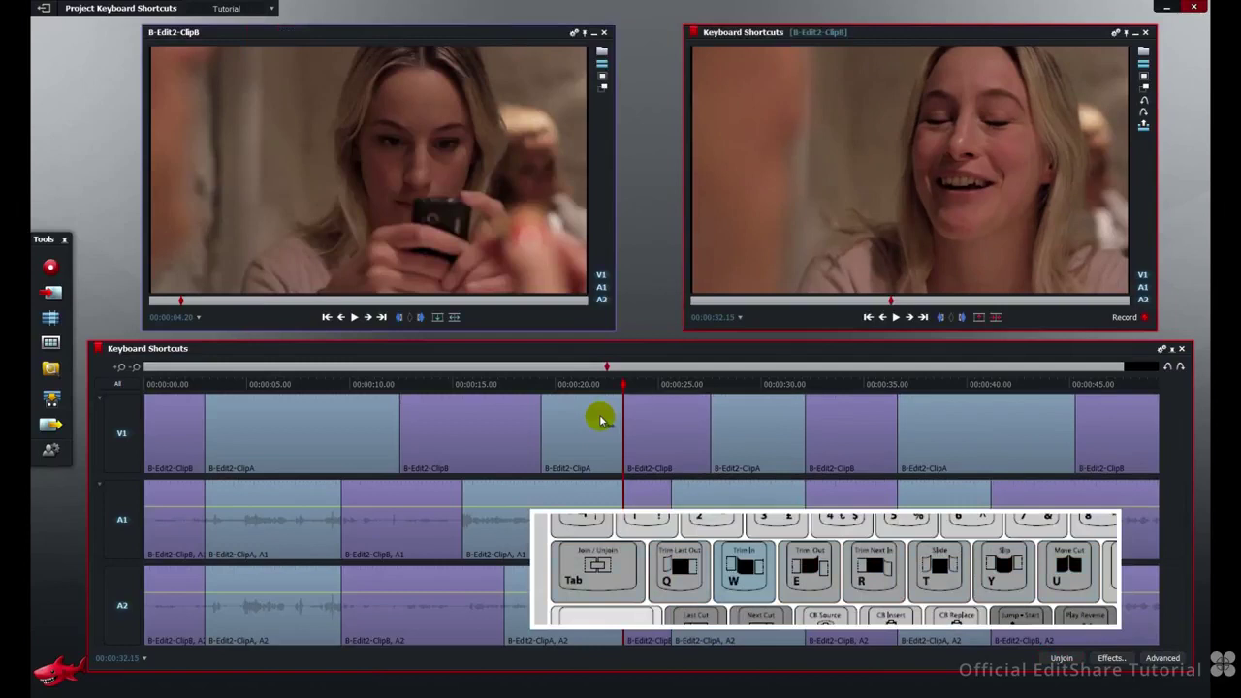
Step: Select the in point of the B-Edit2-ClipB segment starting near 00:00:23 with Trim In and trim it by playback to 00:00:30.18
{"action": "left_click", "coordinate": [651, 386]}
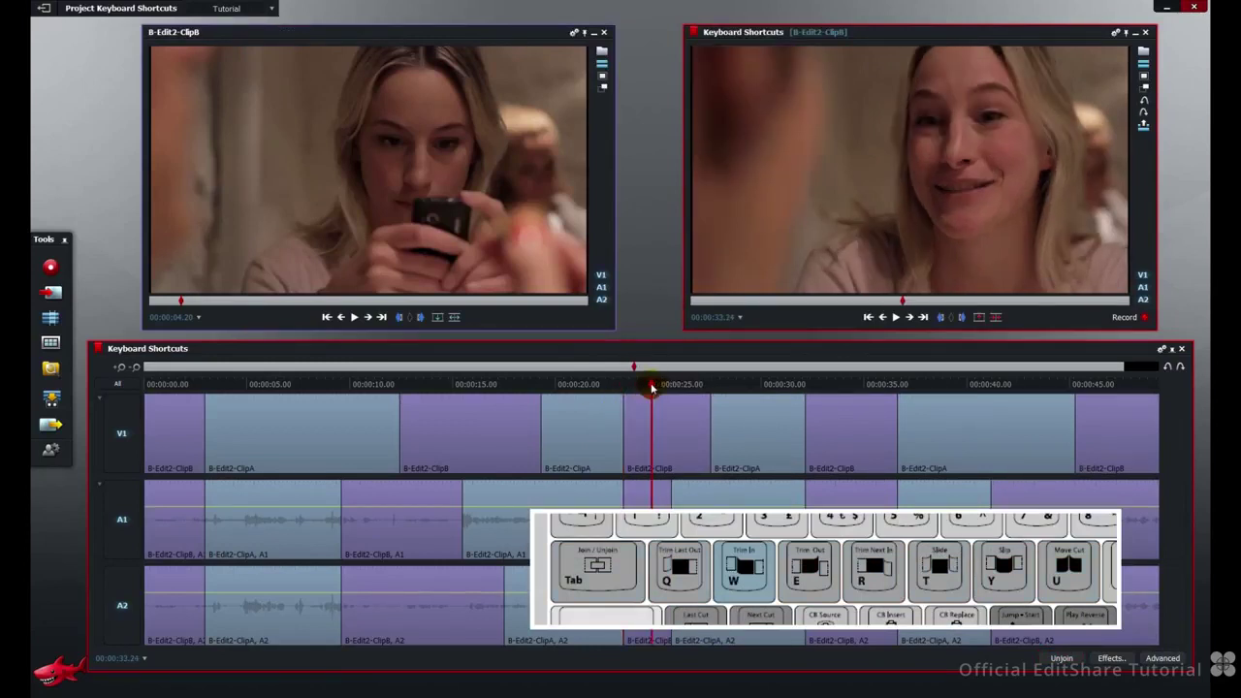
{"action": "key", "text": "w"}
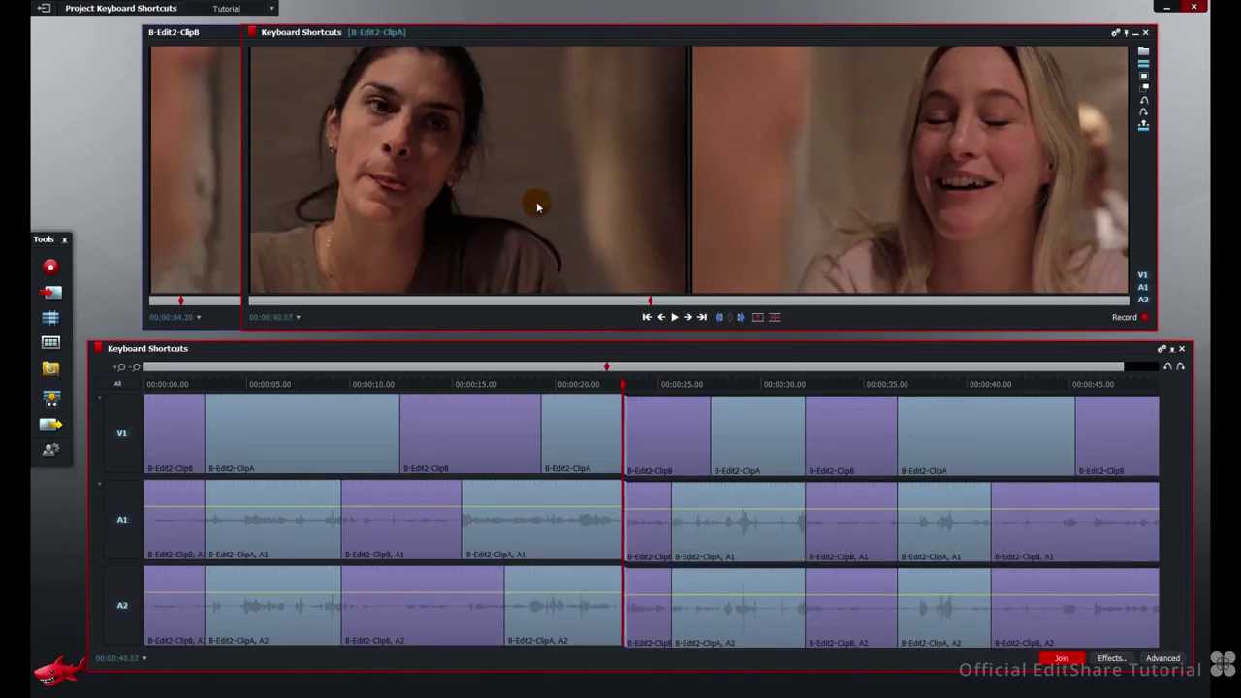
{"action": "key", "text": "space"}
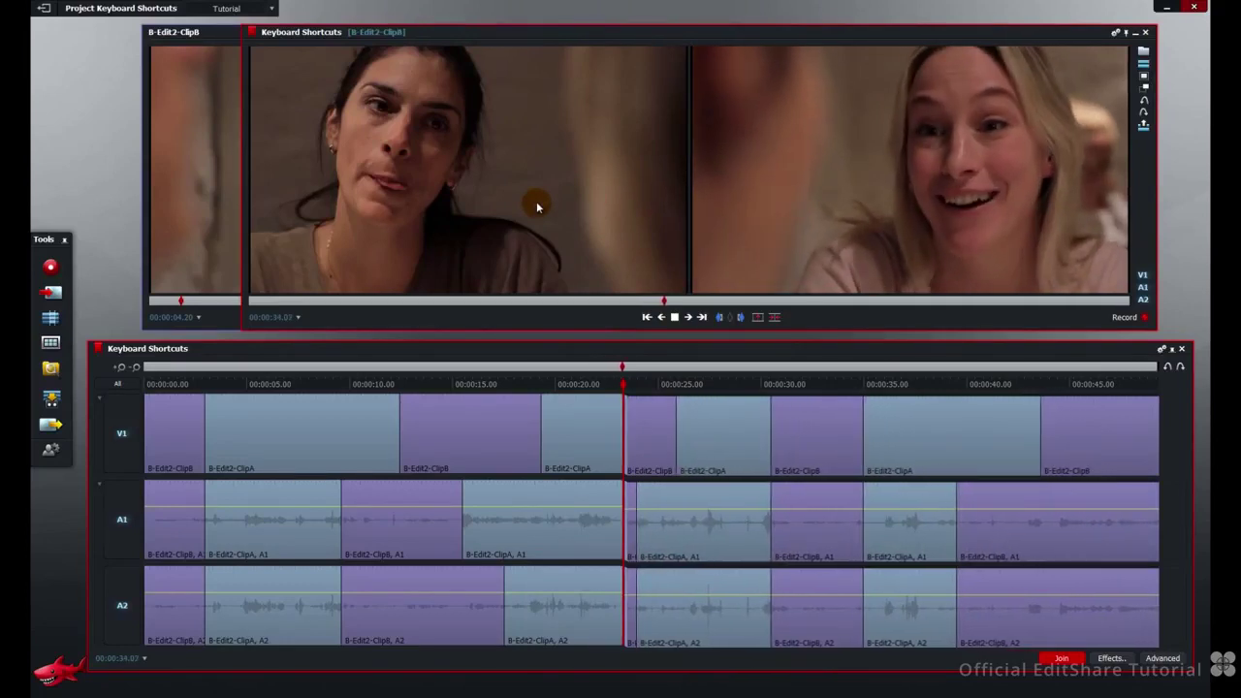
{"action": "key", "text": "space"}
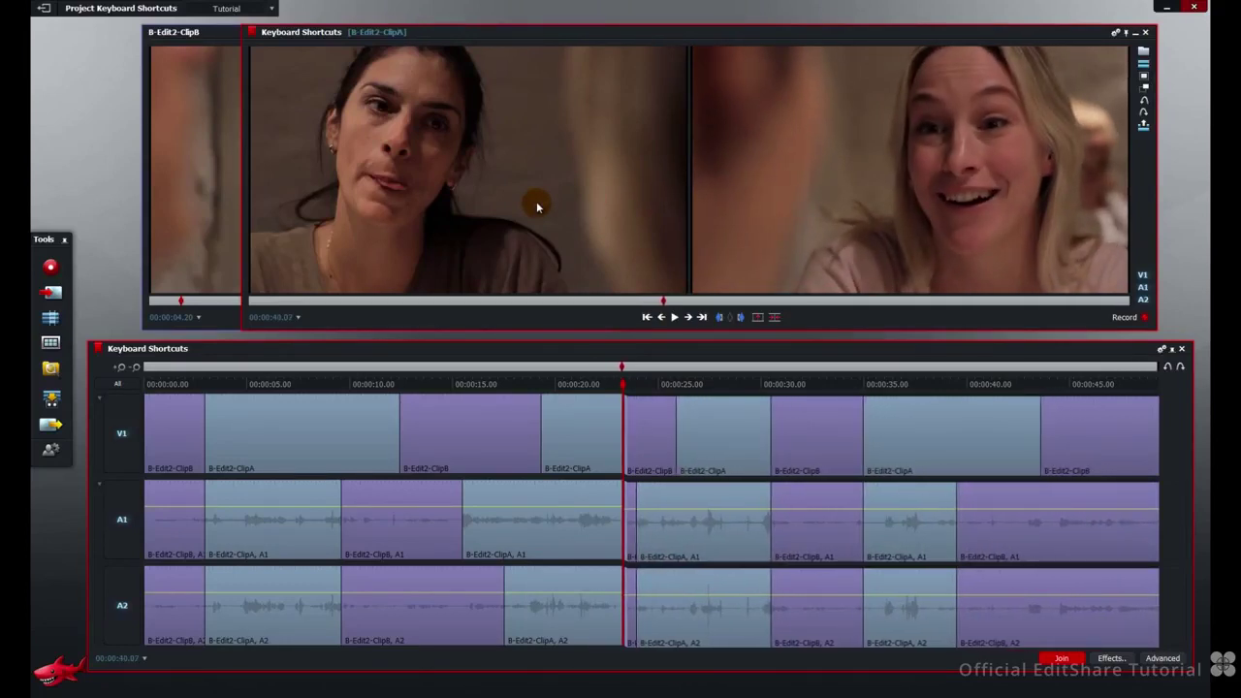
{"action": "key", "text": "space"}
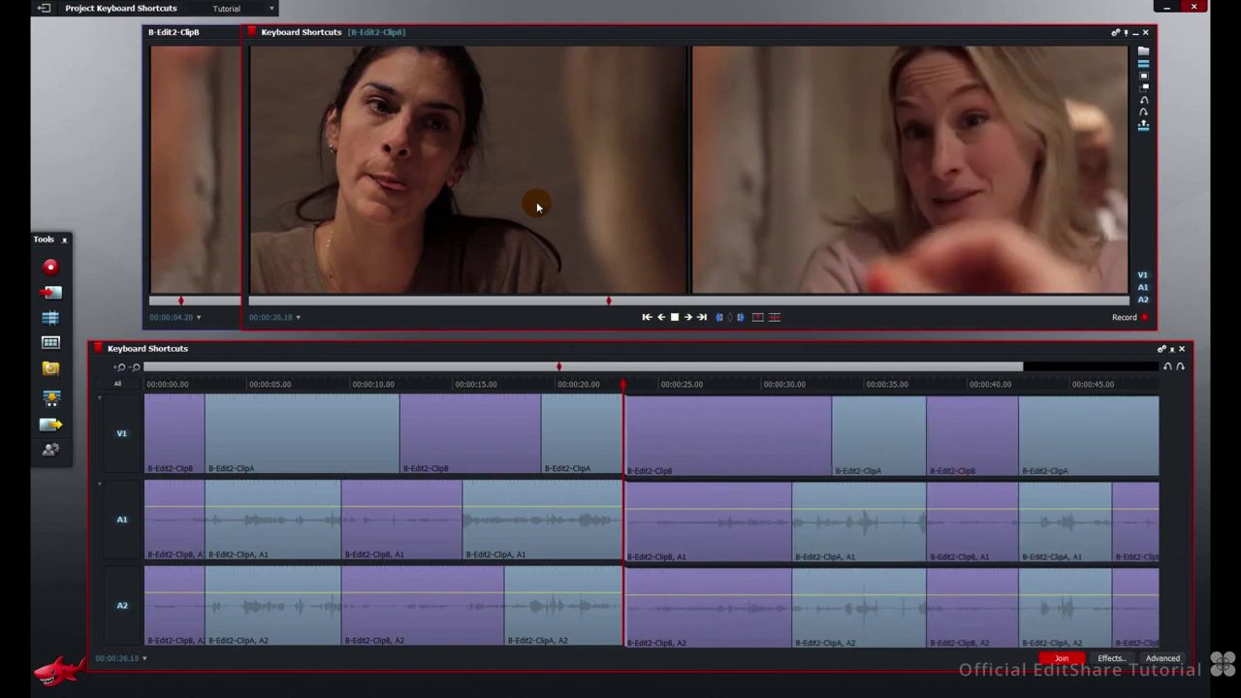
{"action": "key", "text": "l"}
{"action": "key", "text": "k"}
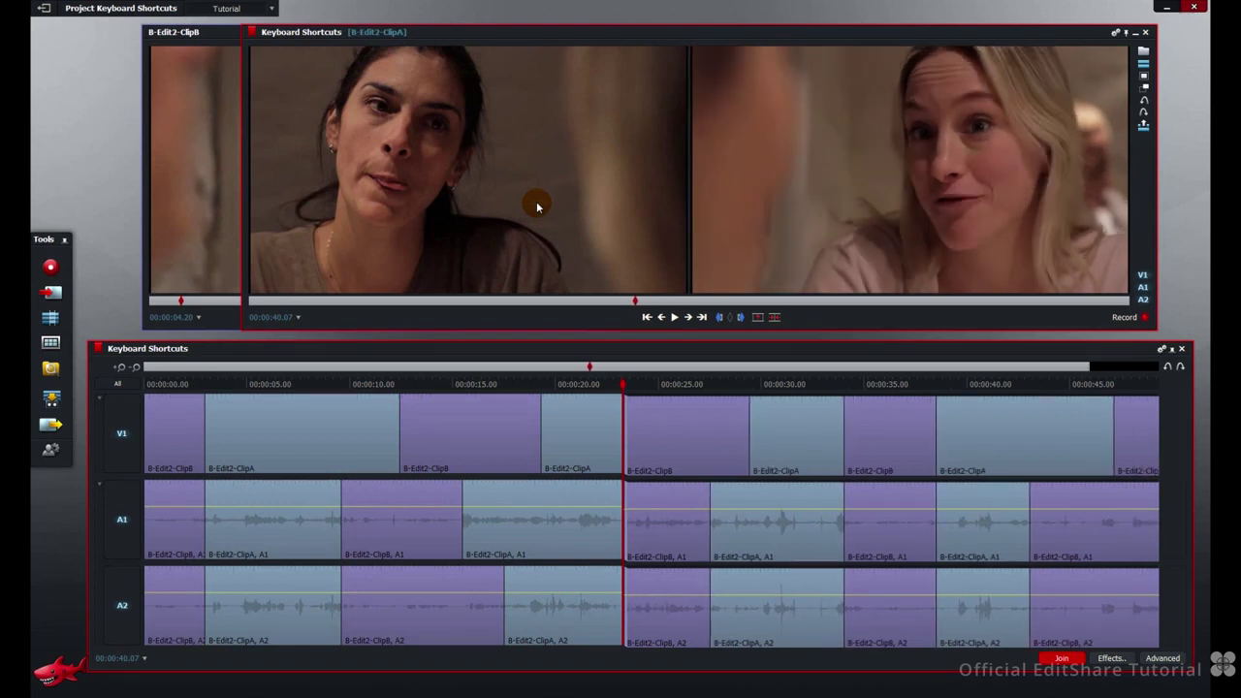
{"action": "key", "text": "Escape"}
Step: Park the playhead at about 00:00:31.02 and select the out point of the B-Edit2-ClipA segment there with Trim Out
{"action": "left_click", "coordinate": [783, 388]}
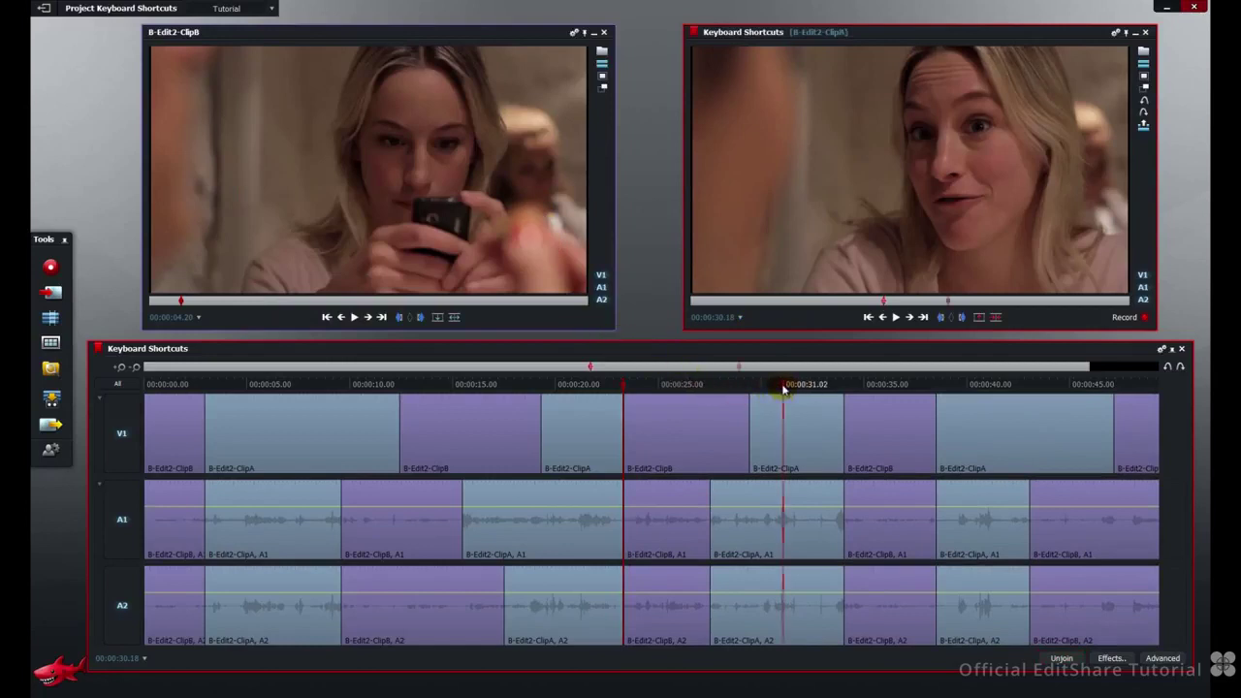
{"action": "left_click", "coordinate": [783, 389]}
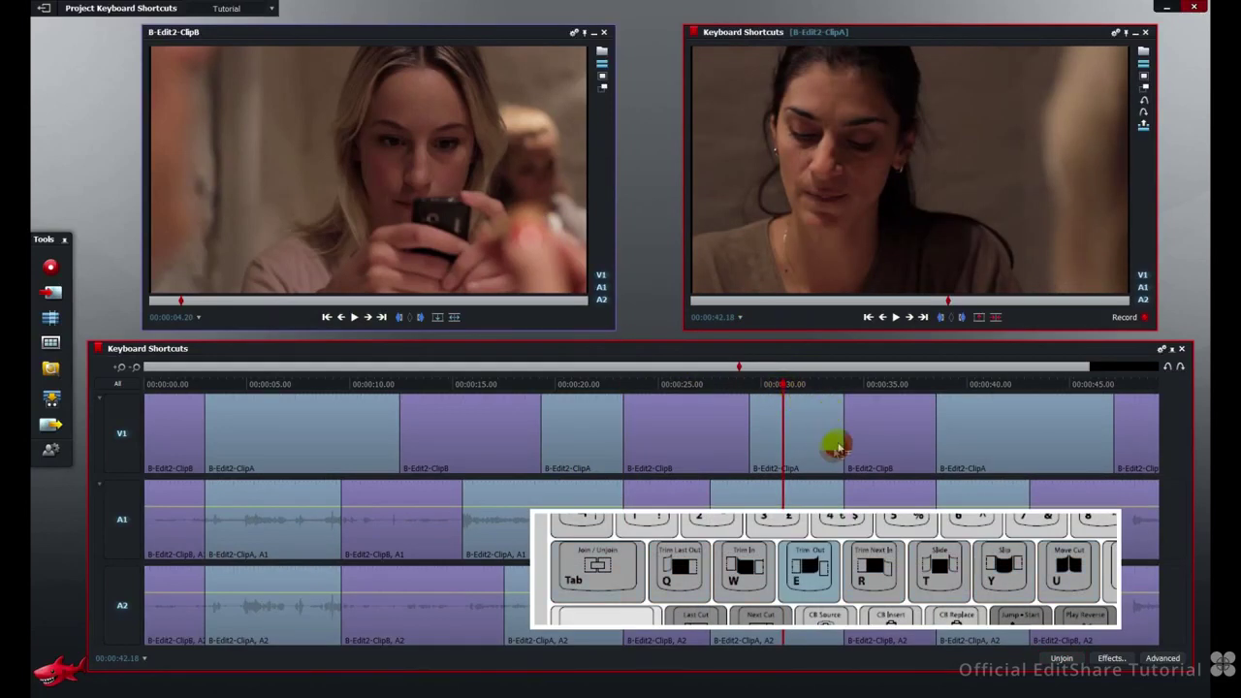
{"action": "key", "text": "e"}
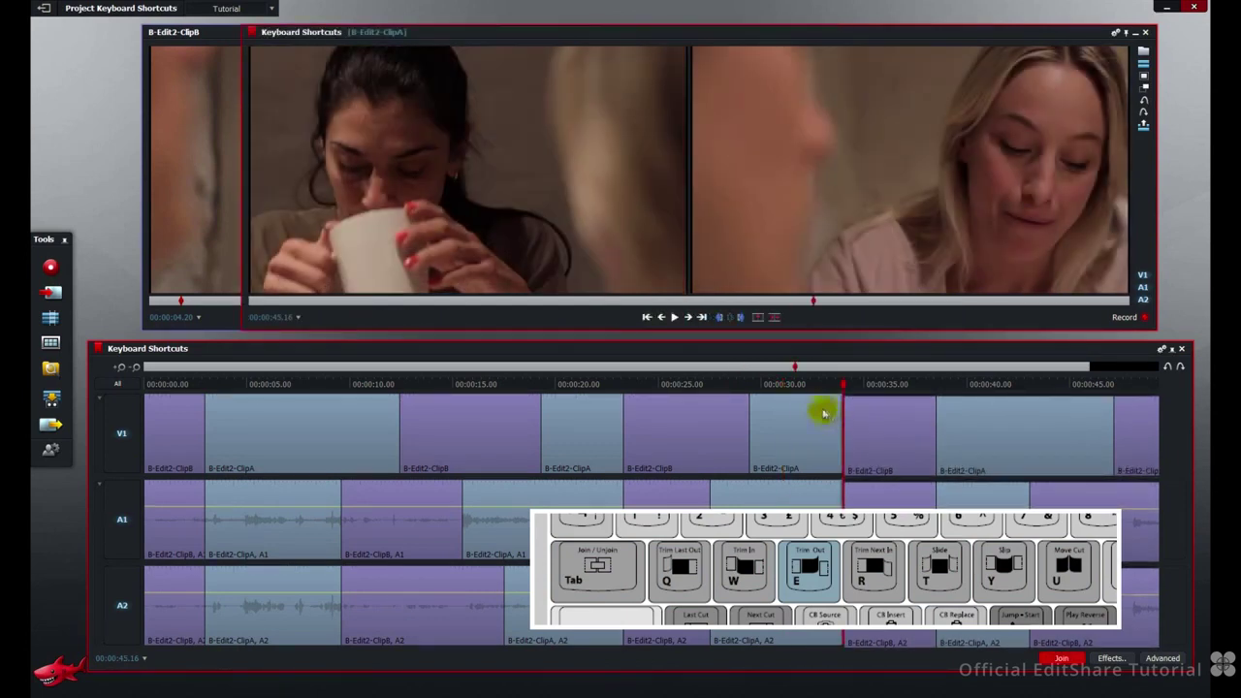
{"action": "left_click", "coordinate": [605, 226]}
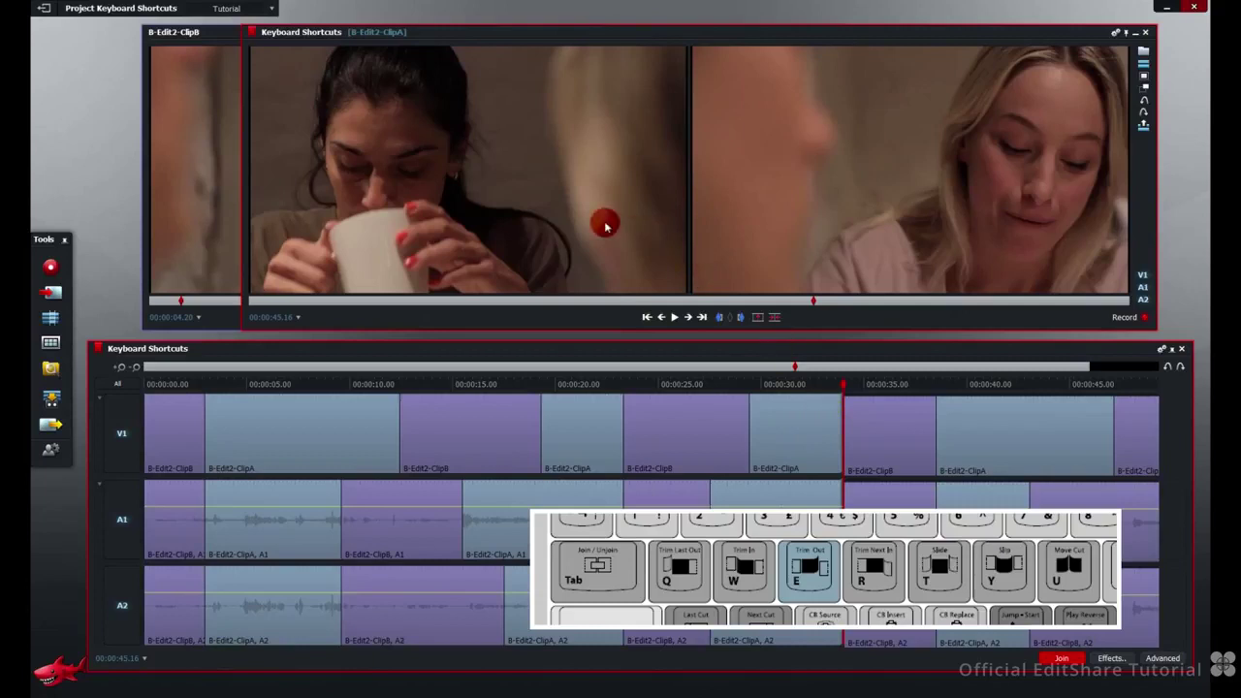
{"action": "left_click", "coordinate": [848, 432]}
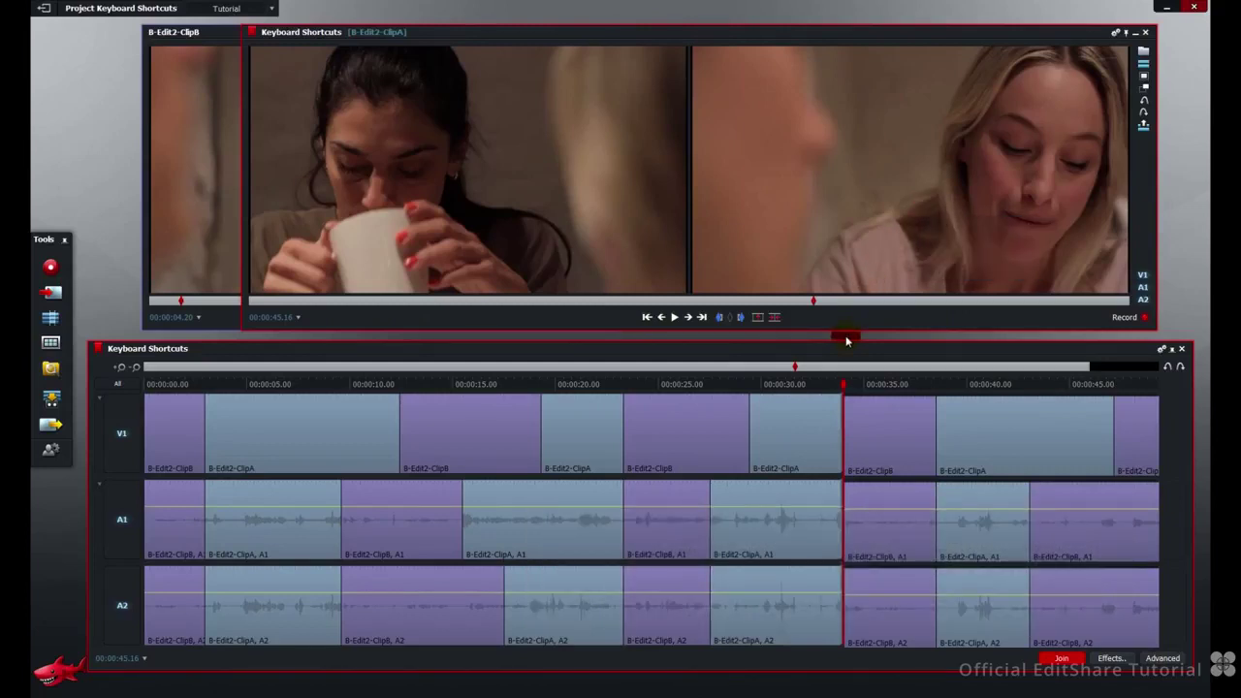
Step: Trim the selected B-Edit2-ClipA out point by playing in both directions, and finish with ten-frame jumps to 00:00:44.06
{"action": "key", "text": "space"}
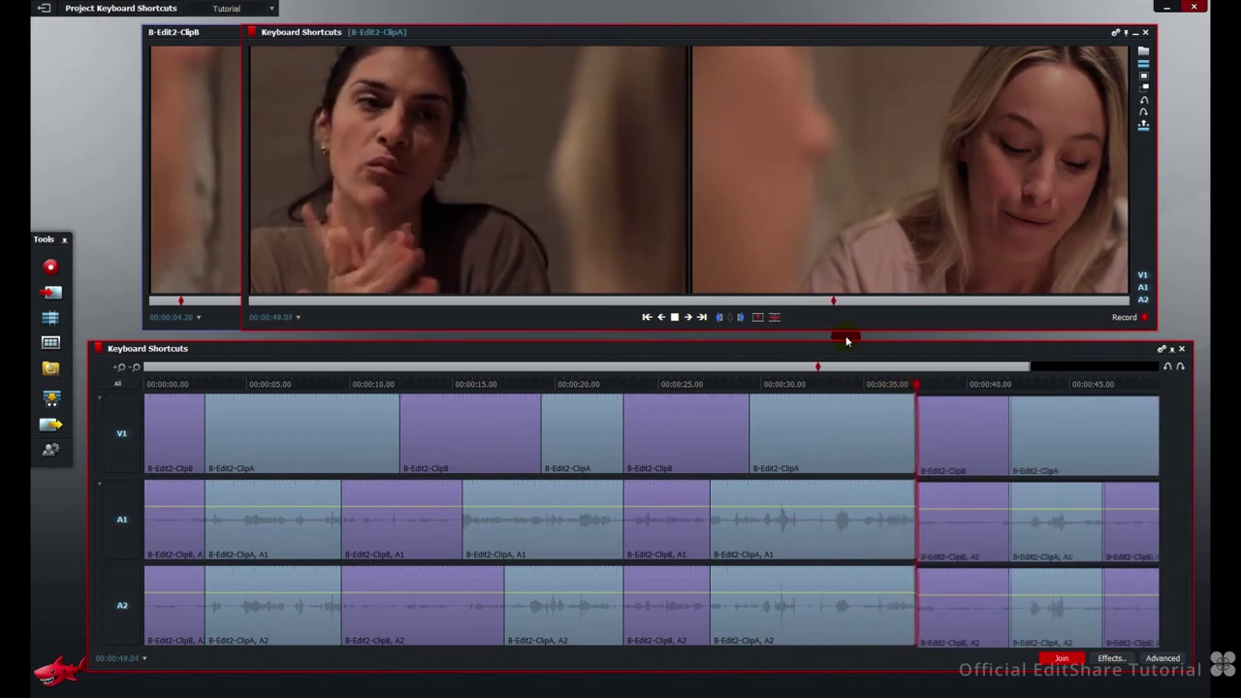
{"action": "key", "text": "space"}
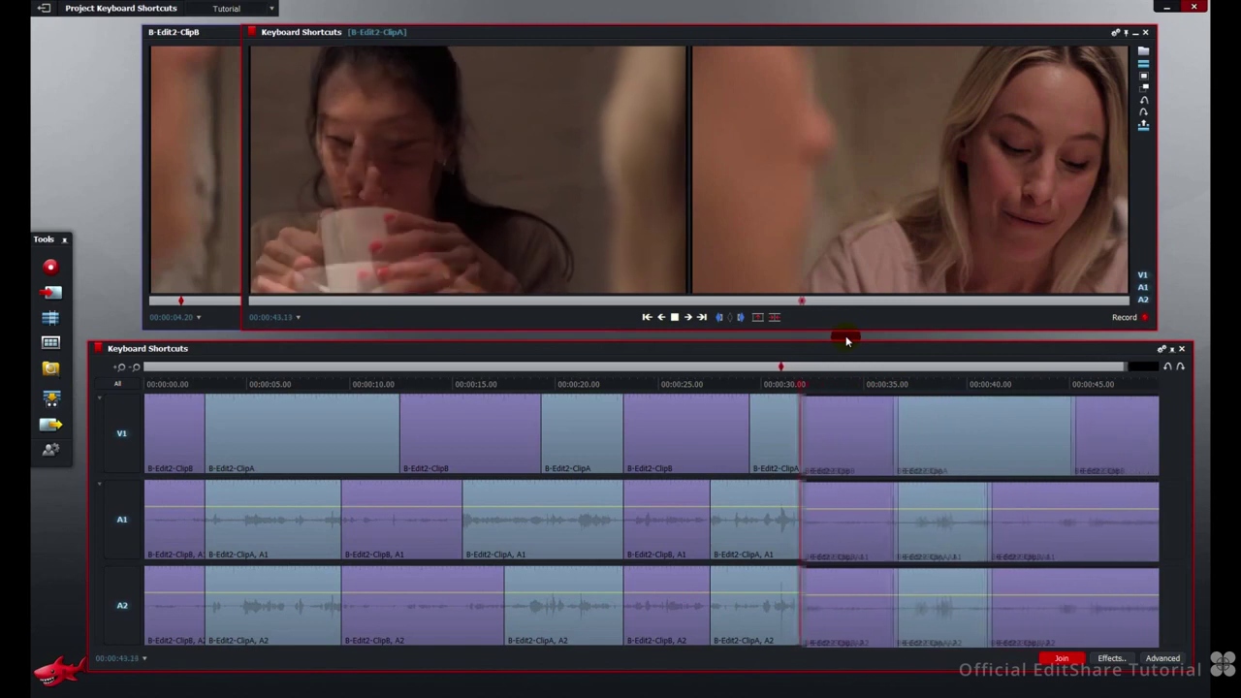
{"action": "key", "text": "k"}
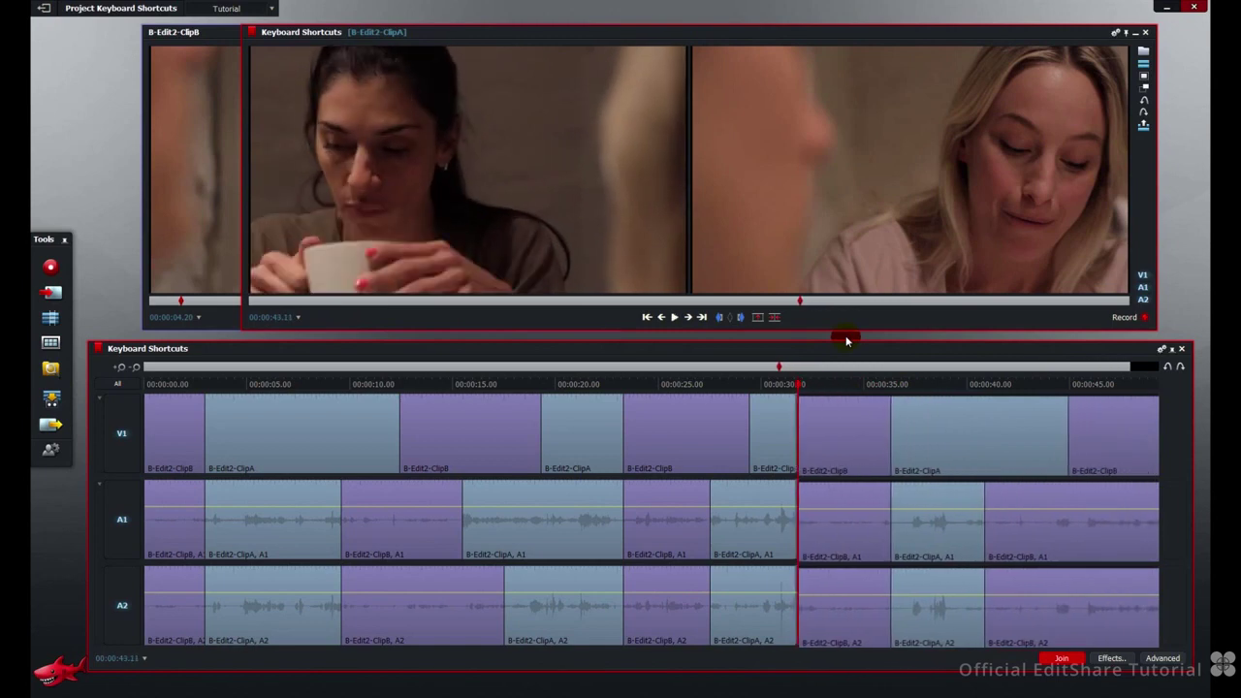
{"action": "key", "text": "space"}
{"action": "key", "text": "shift+Left"}
{"action": "key", "text": "shift+Left"}
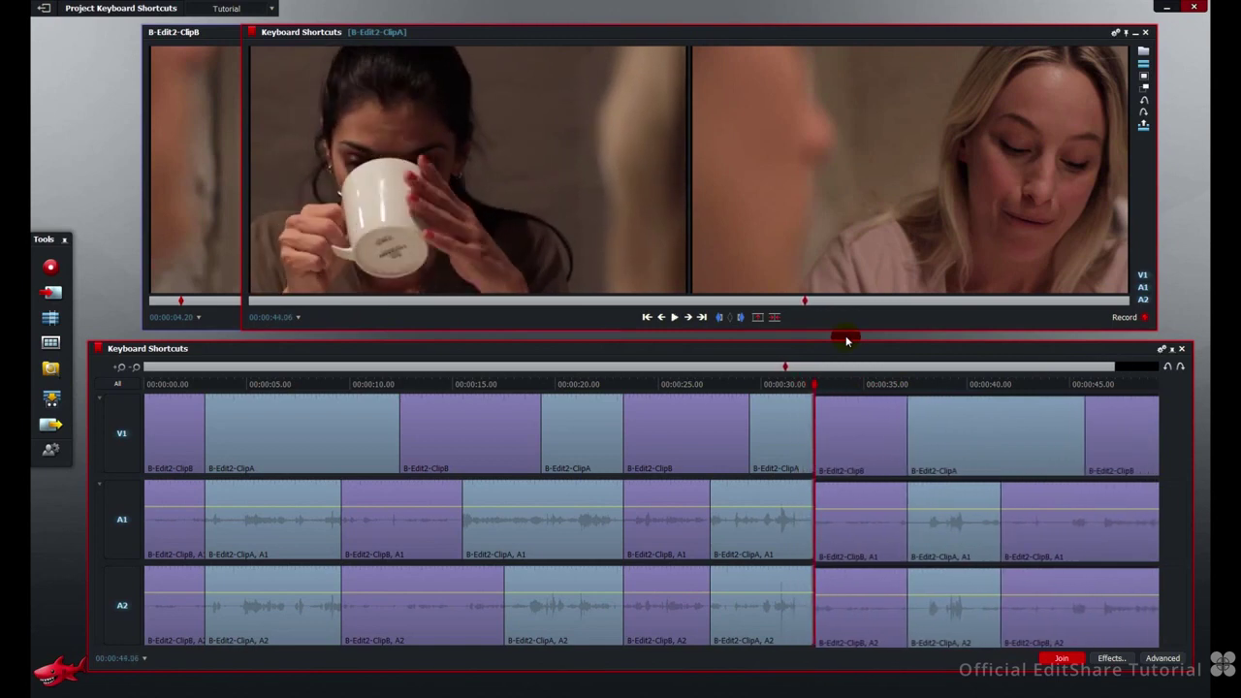
Step: Nudge the selected B-Edit2-ClipA out point forward frame by frame to 00:00:44.16
{"action": "key", "text": "Right"}
{"action": "key", "text": "Right"}
{"action": "key", "text": "Right"}
{"action": "key", "text": "Right"}
{"action": "key", "text": "Right"}
{"action": "key", "text": "Right"}
{"action": "key", "text": "Right"}
{"action": "key", "text": "Right"}
{"action": "key", "text": "Right"}
{"action": "key", "text": "Right"}
{"action": "key", "text": "Right"}
{"action": "key", "text": "Right"}
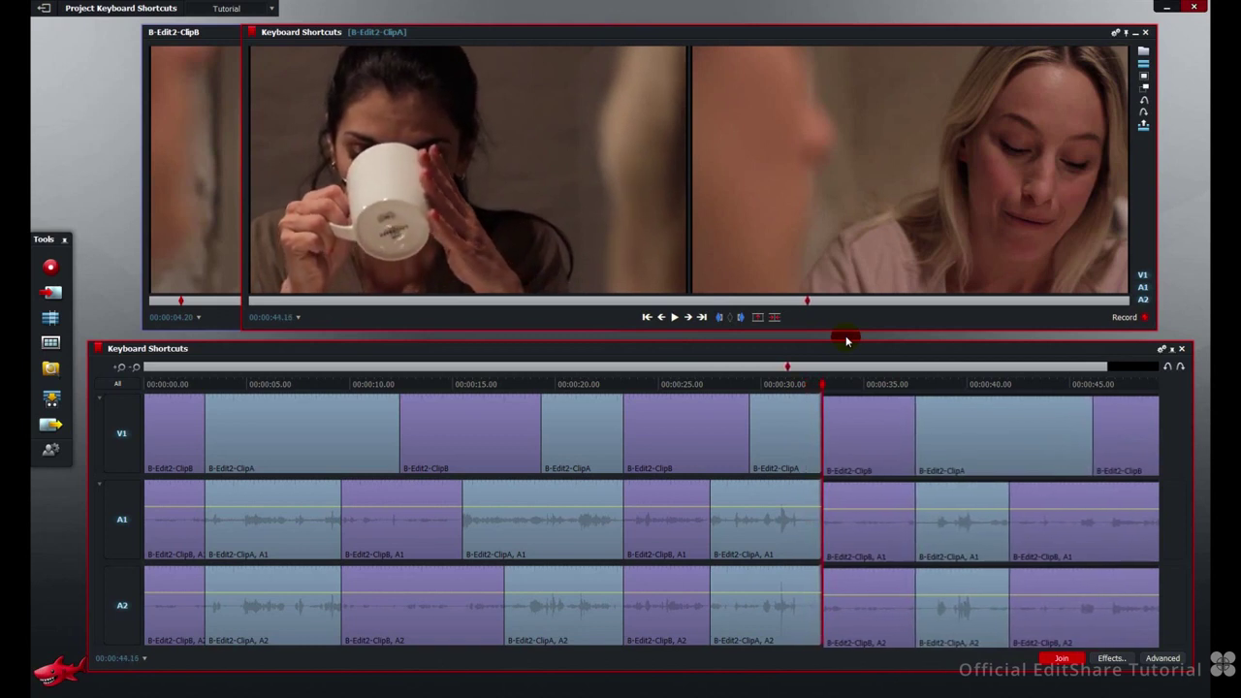
Step: Park the playhead at about 00:00:22 and select the in point of the following B-Edit2-ClipB segment with Trim Next In
{"action": "key", "text": "a"}
{"action": "left_click_drag", "start_coordinate": [761, 385], "coordinate": [595, 387]}
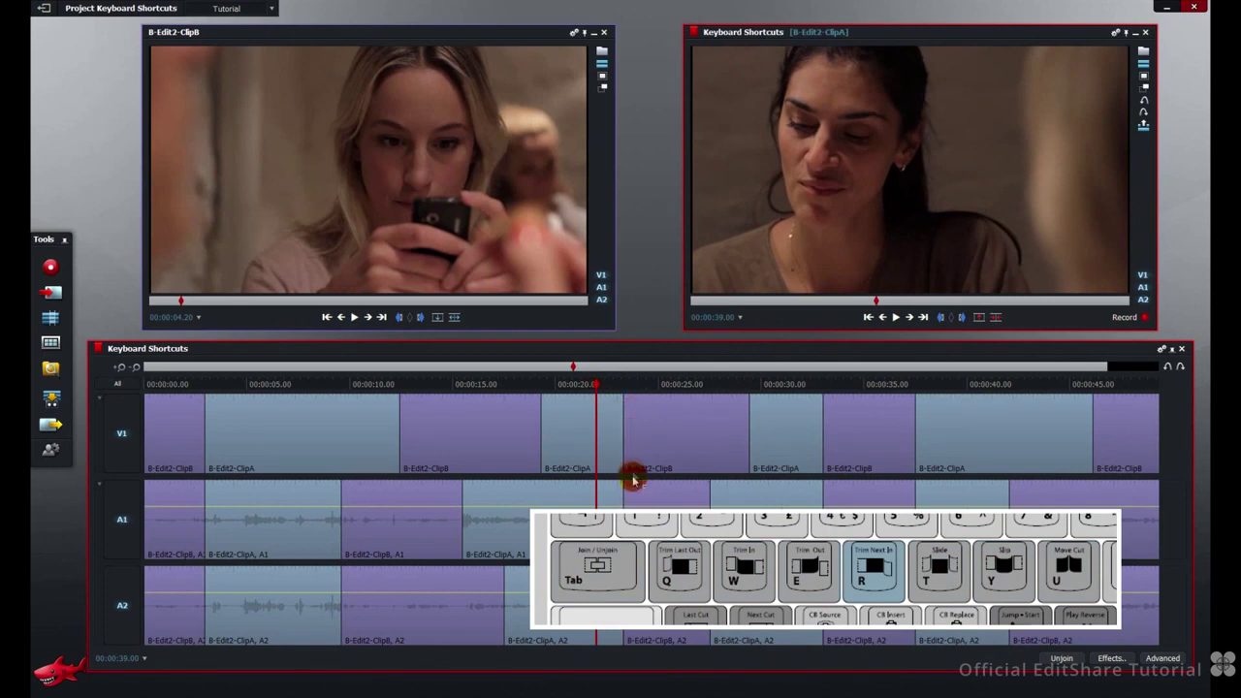
{"action": "key", "text": "r"}
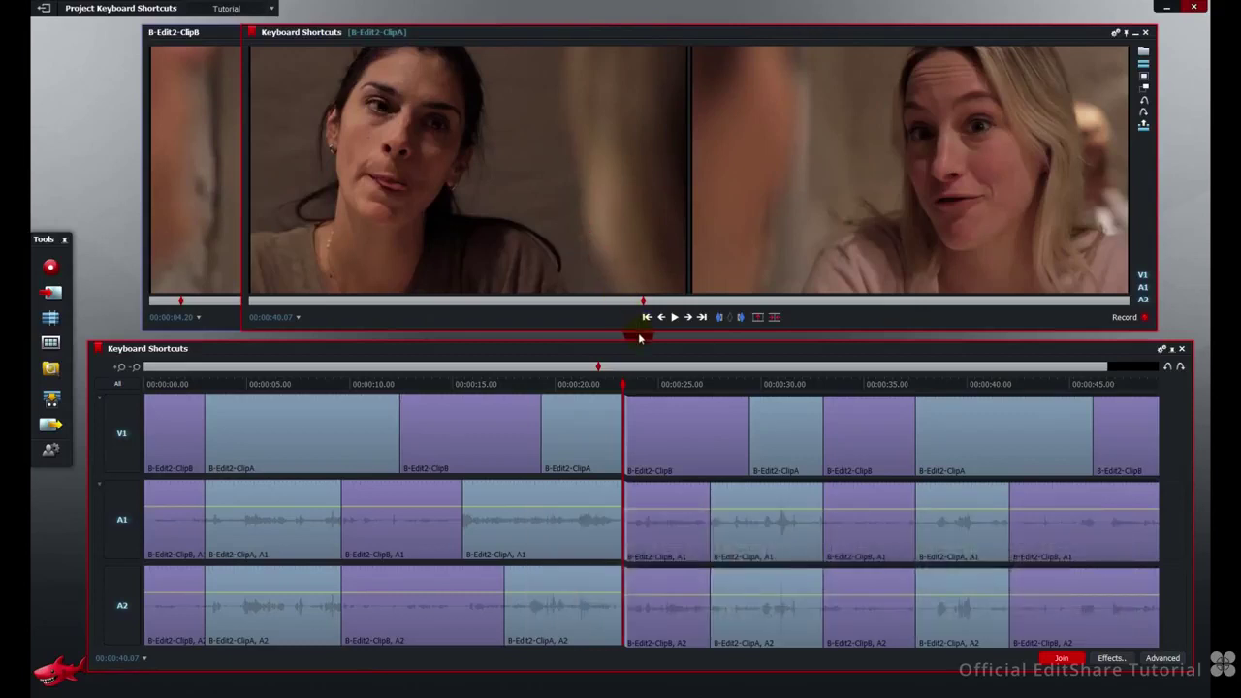
Step: Trim the selected B-Edit2-ClipB in point by playing the trim in both directions
{"action": "key", "text": "space"}
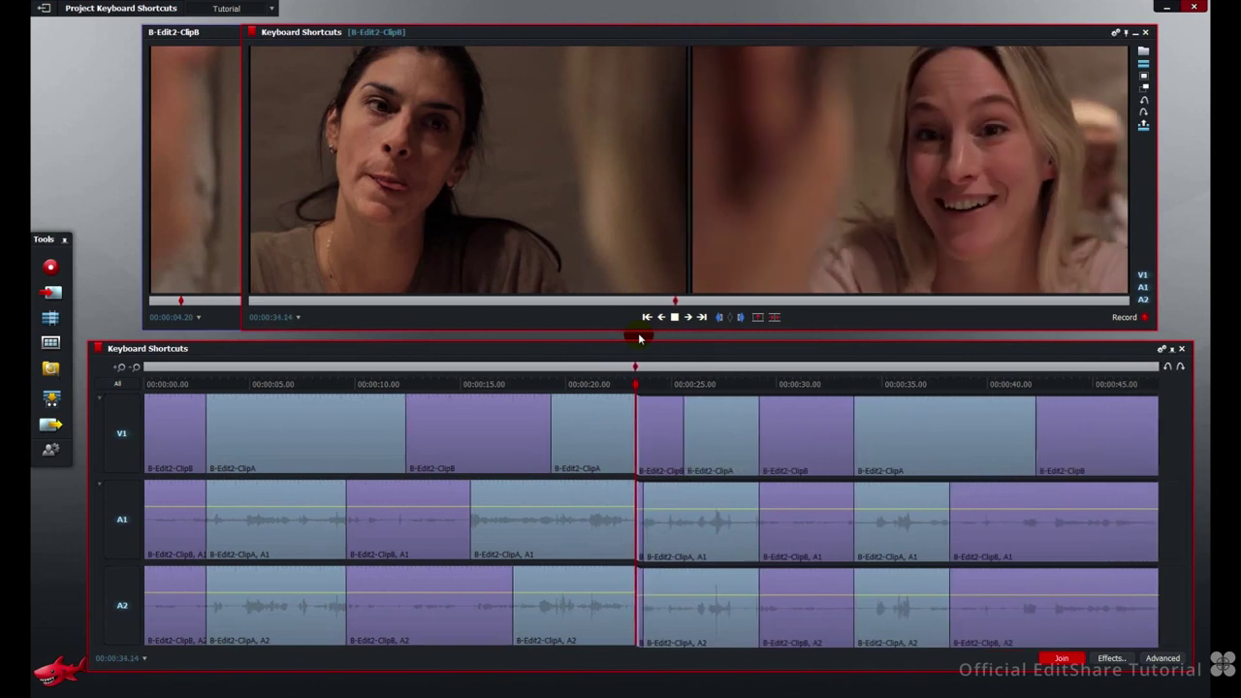
{"action": "key", "text": "space"}
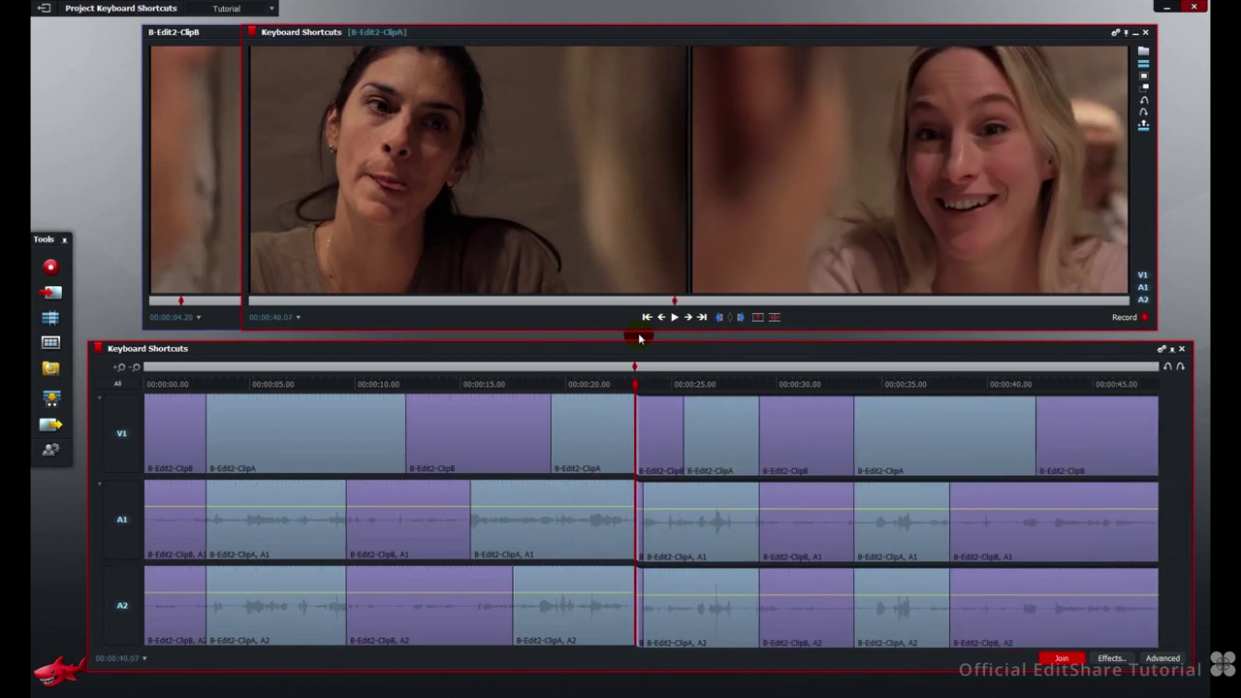
{"action": "key", "text": "space"}
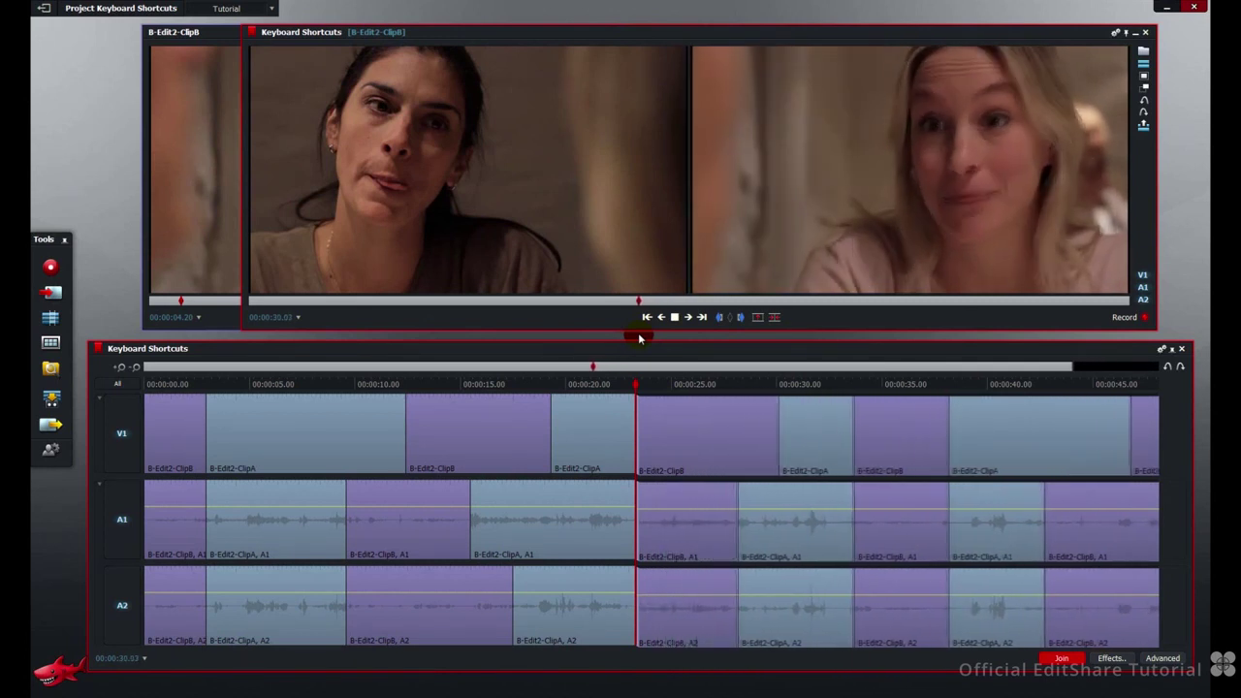
{"action": "key", "text": "space"}
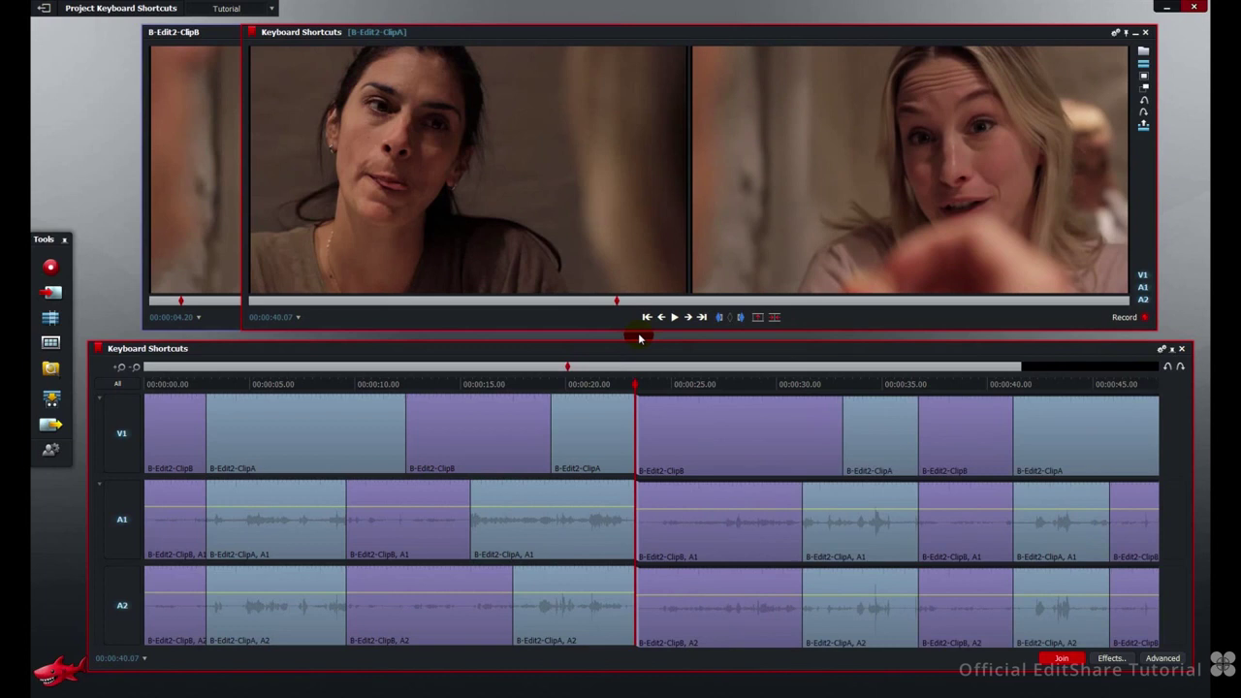
{"action": "key", "text": "c"}
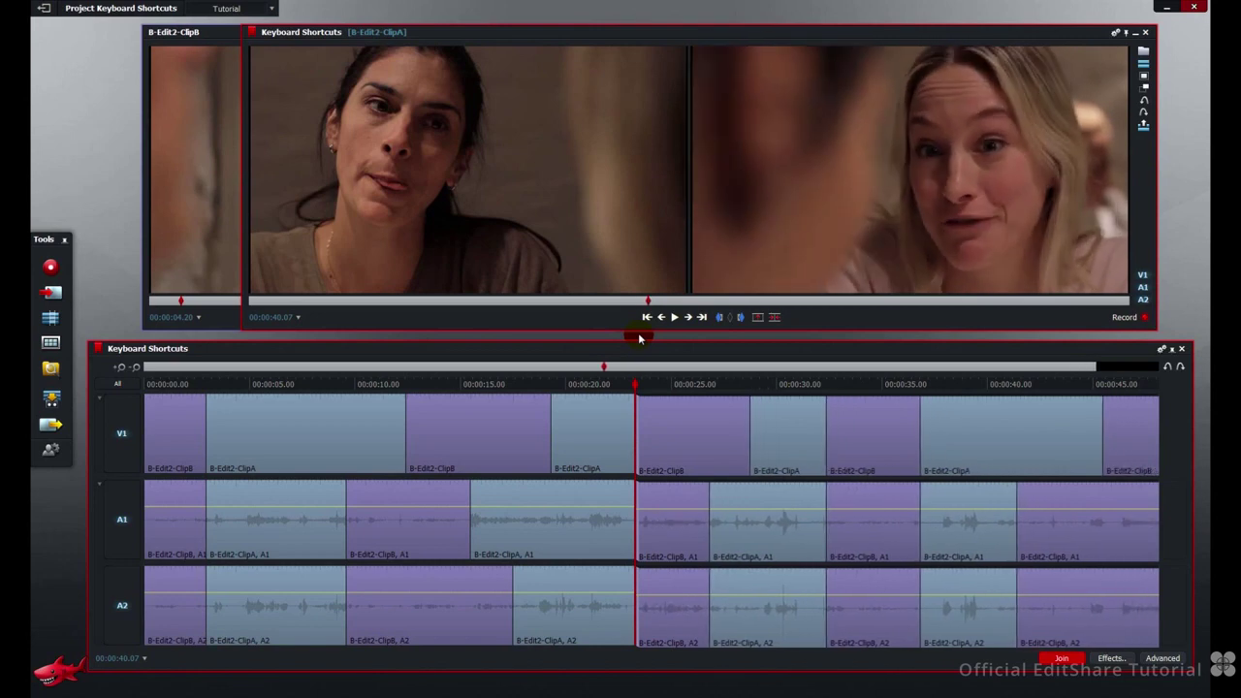
Step: Deselect the cut, park the playhead at about 00:00:34 and select the B-Edit2-ClipB segment there with Slide
{"action": "key", "text": "Tab"}
{"action": "left_click", "coordinate": [862, 390]}
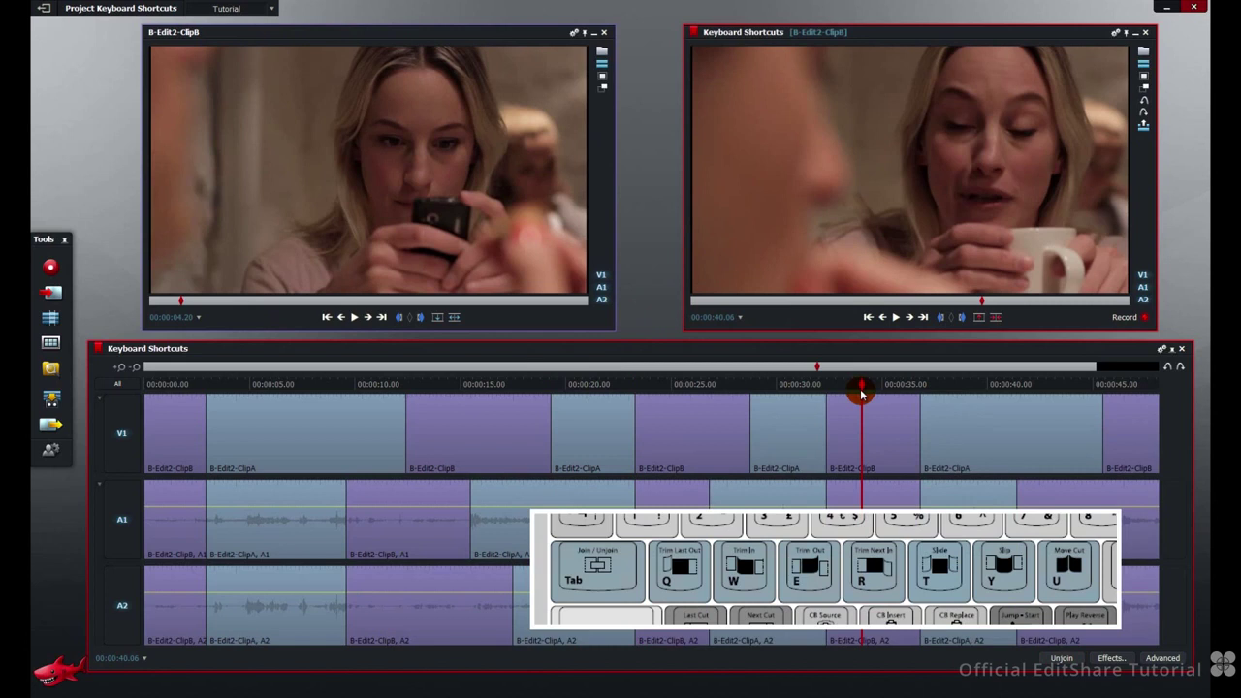
{"action": "left_click", "coordinate": [905, 417]}
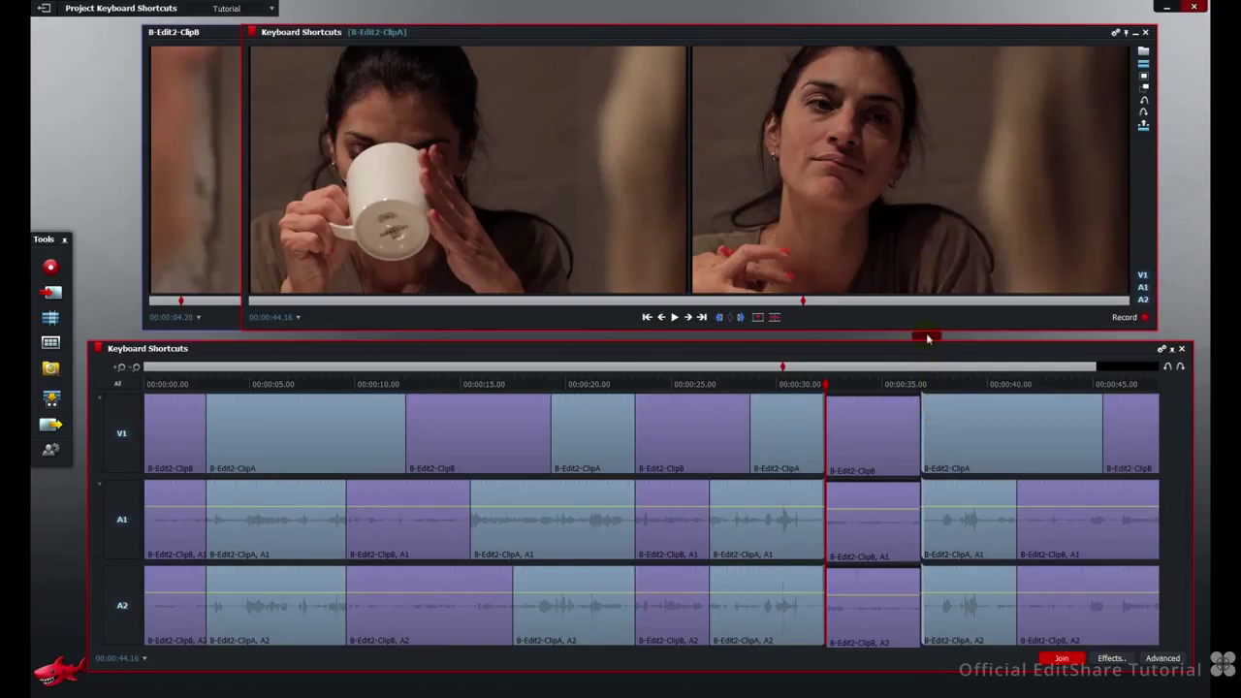
Step: Slide the selected B-Edit2-ClipB segment by playing forward, and play it in reverse to 00:00:44.17
{"action": "key", "text": "space"}
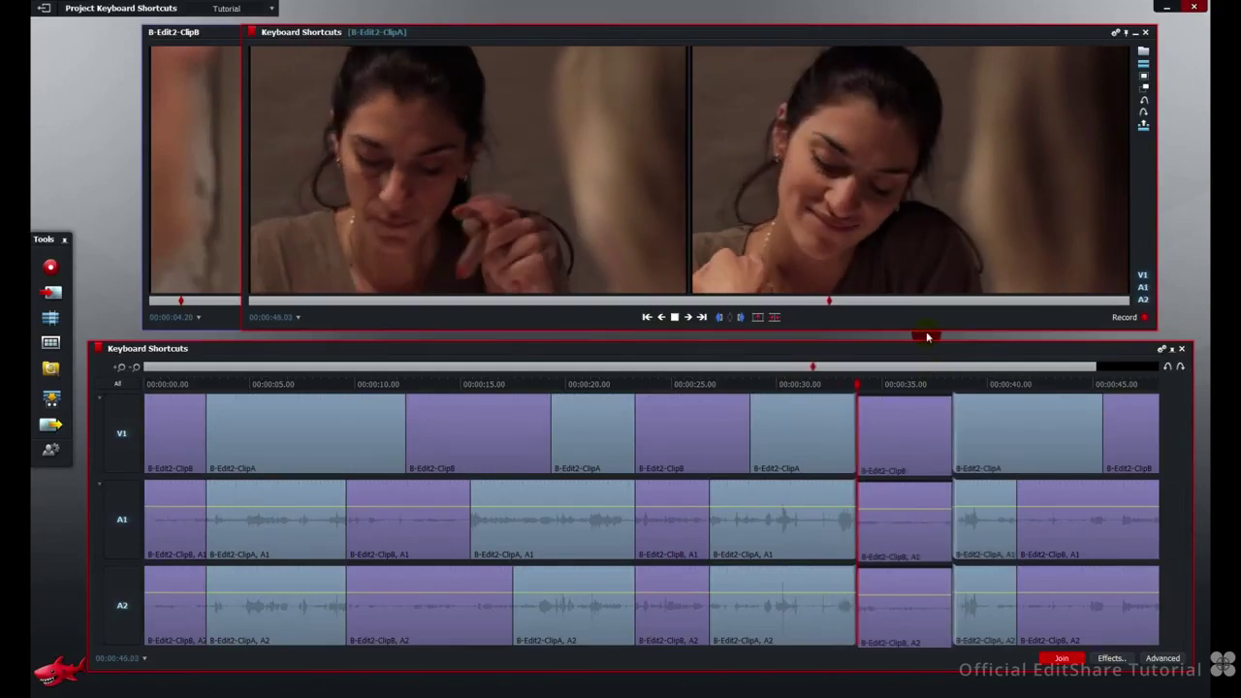
{"action": "key", "text": "space"}
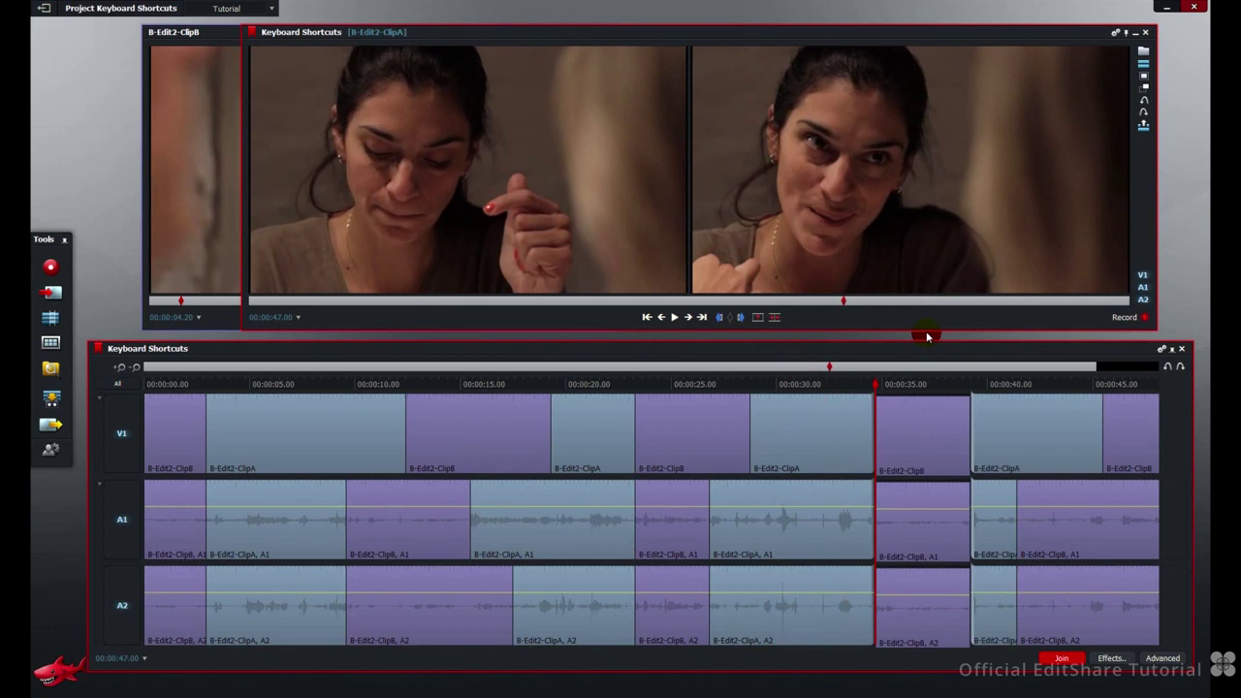
{"action": "key", "text": "j"}
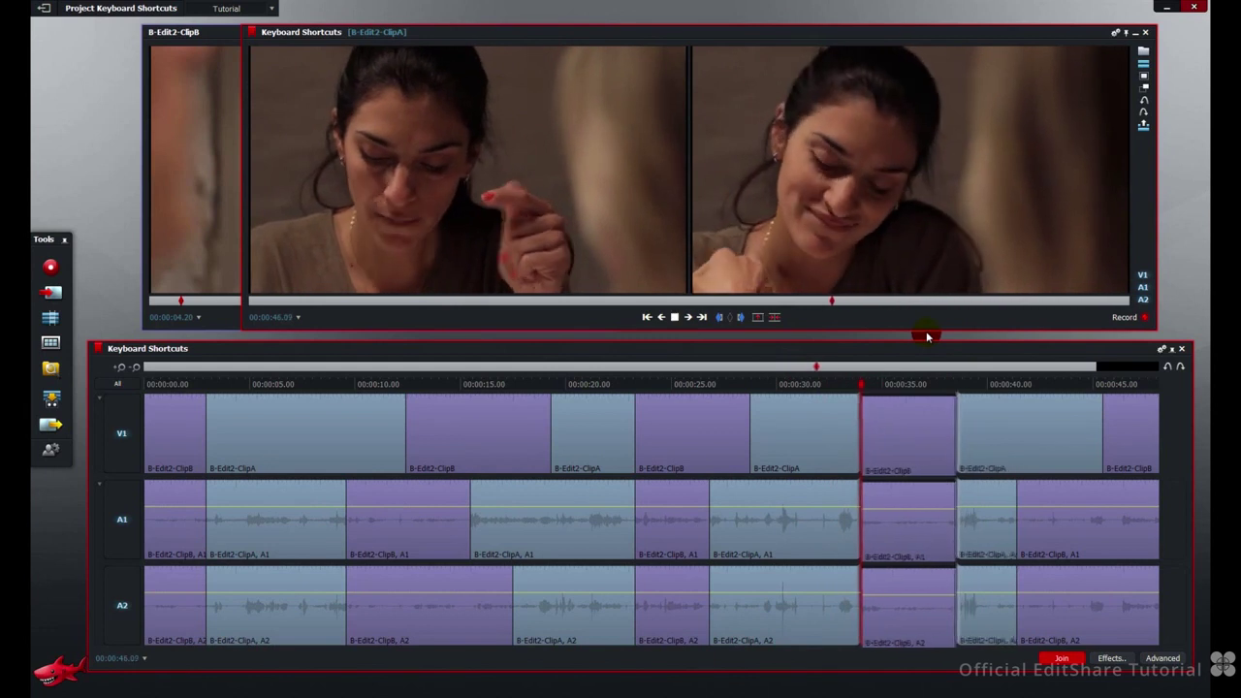
{"action": "key", "text": "k"}
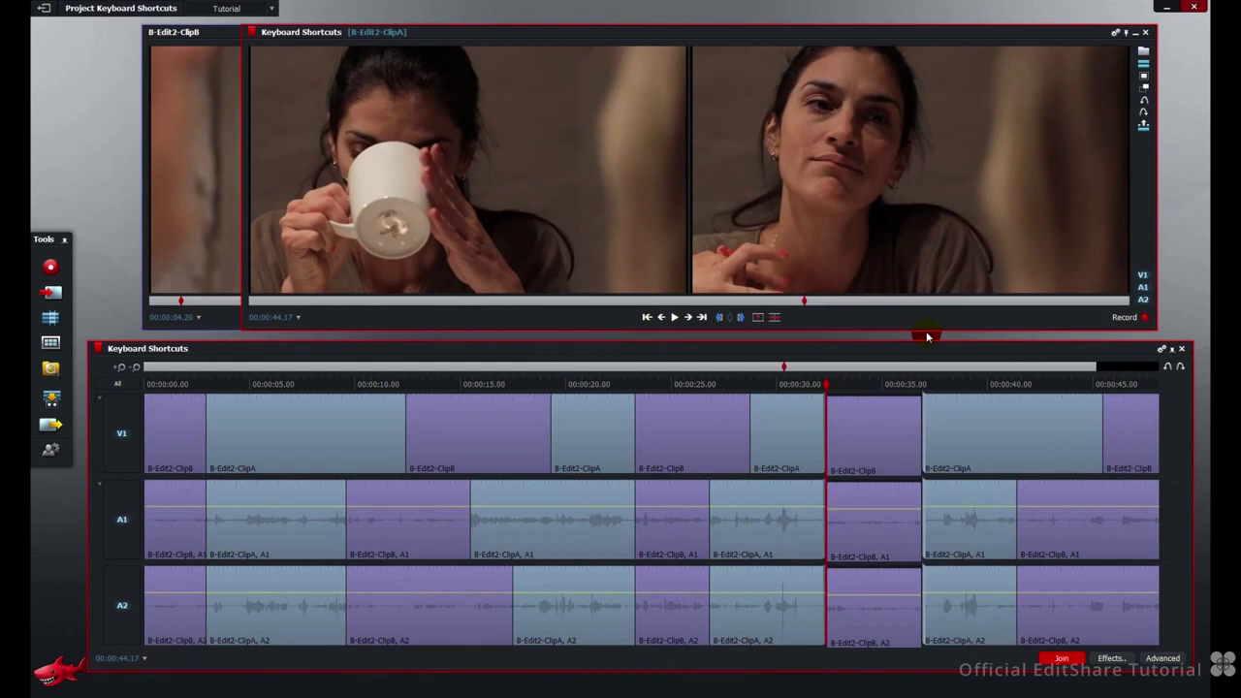
Step: Slide the B-Edit2-ClipB segment by playing at faster speed forward, and in reverse to 00:00:43.05
{"action": "key", "text": "l"}
{"action": "key", "text": "l"}
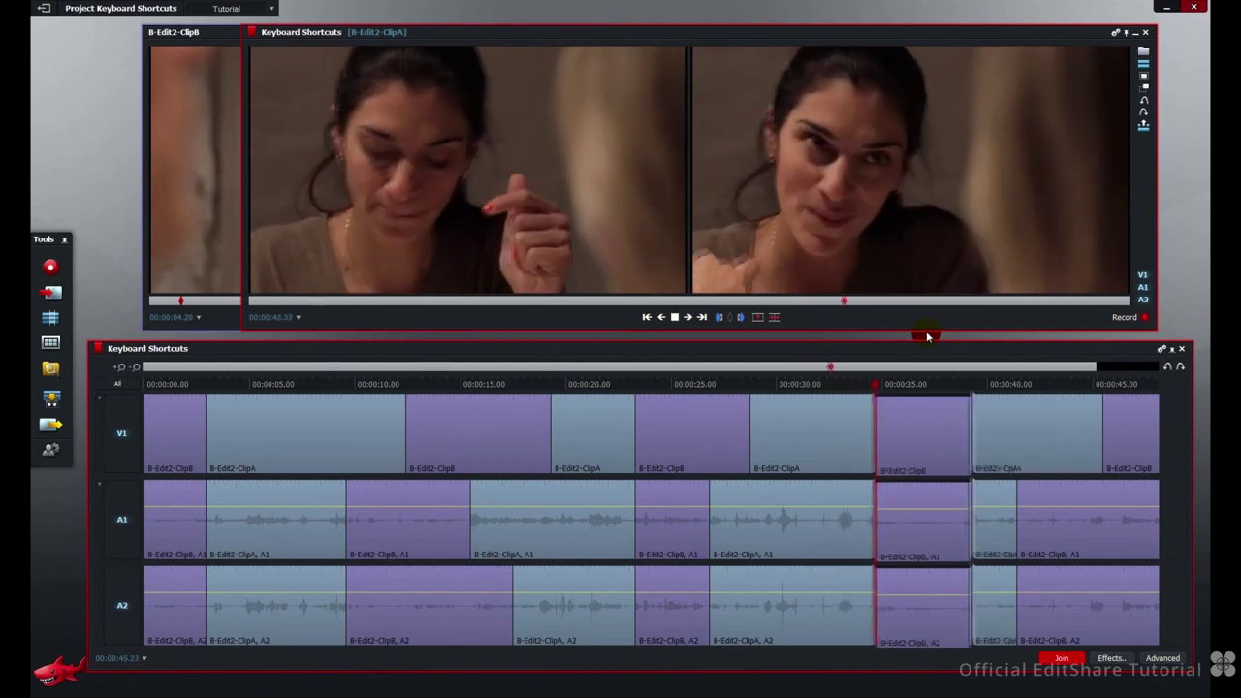
{"action": "key", "text": "k"}
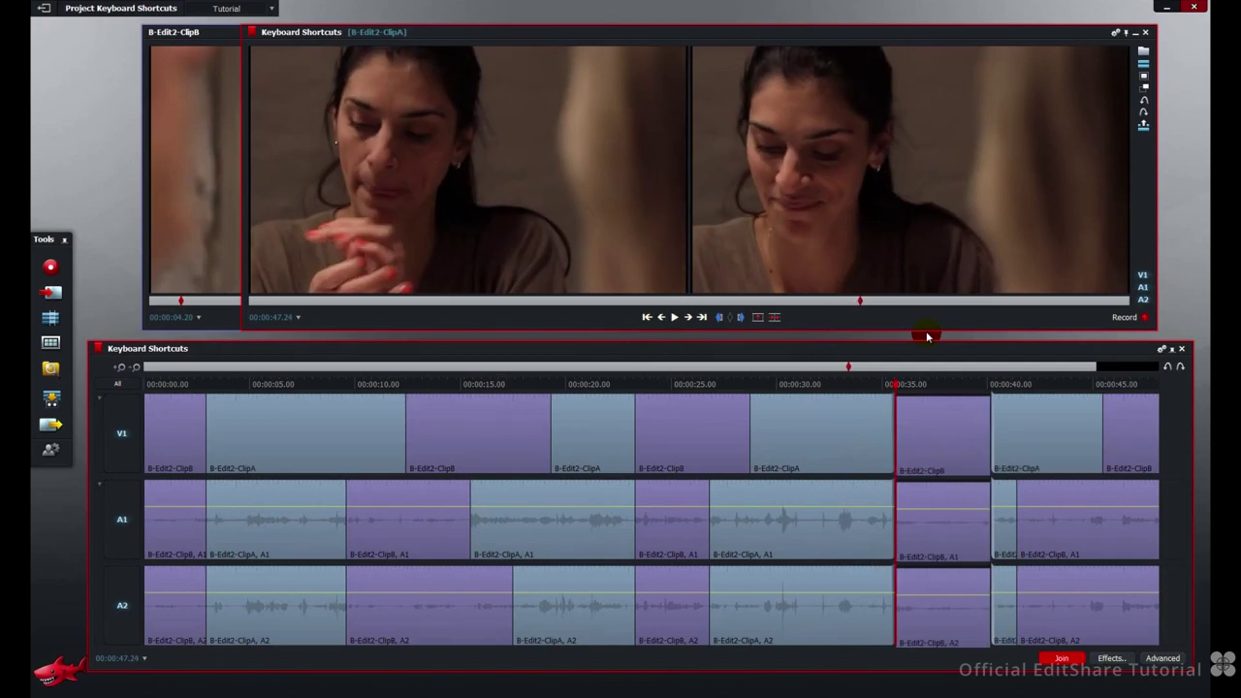
{"action": "key", "text": "j"}
{"action": "key", "text": "j"}
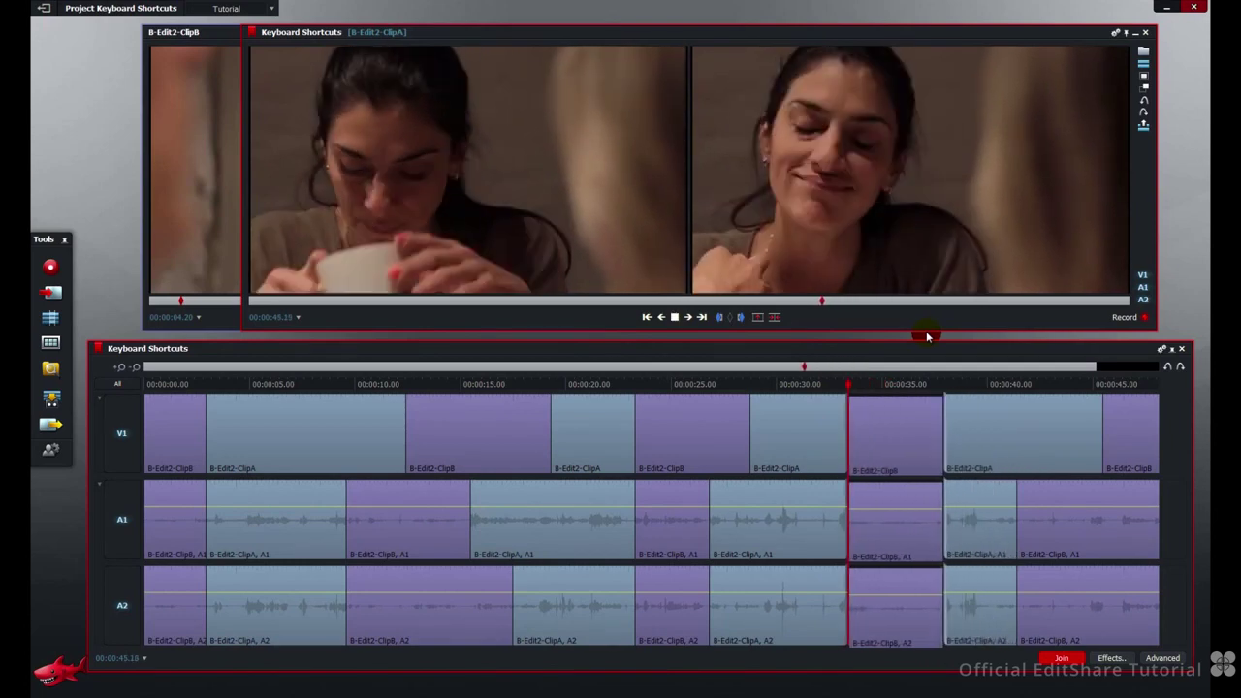
{"action": "key", "text": "k"}
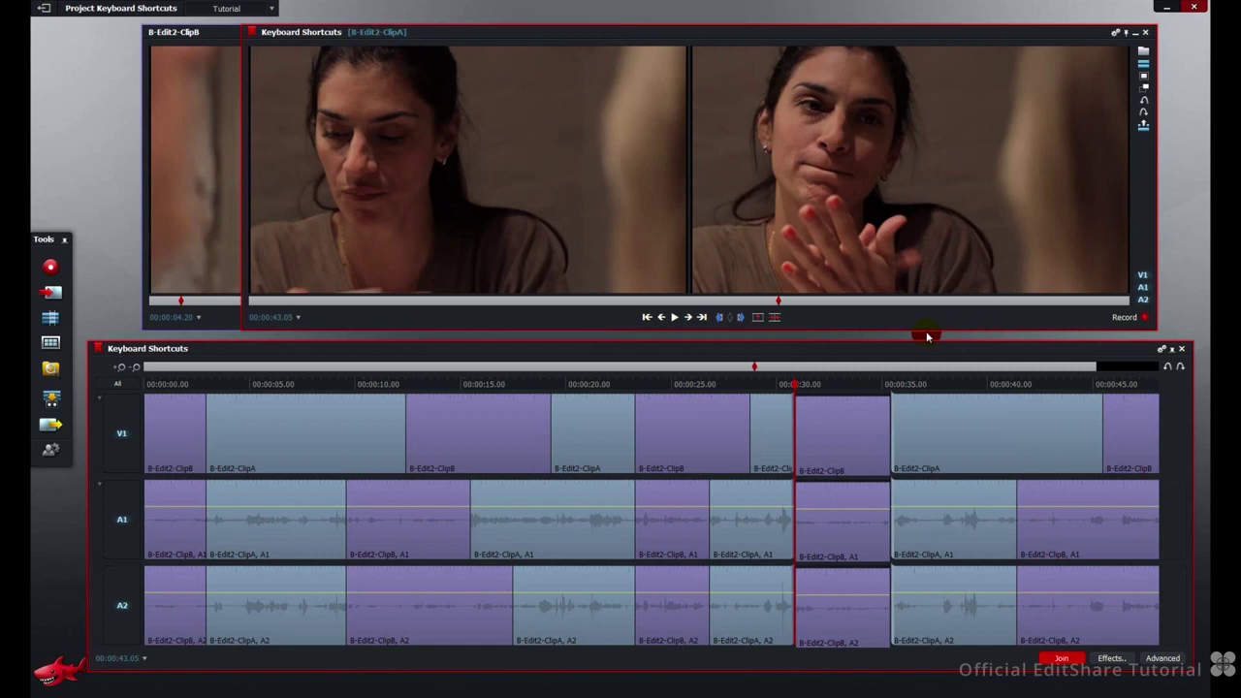
Step: Nudge the slid B-Edit2-ClipB segment forward frame by frame to 00:00:44.05
{"action": "key", "text": "Right"}
{"action": "key", "text": "Right"}
{"action": "key", "text": "Right"}
{"action": "key", "text": "Right"}
{"action": "key", "text": "Right"}
{"action": "key", "text": "Right"}
{"action": "key", "text": "Right"}
{"action": "key", "text": "Right"}
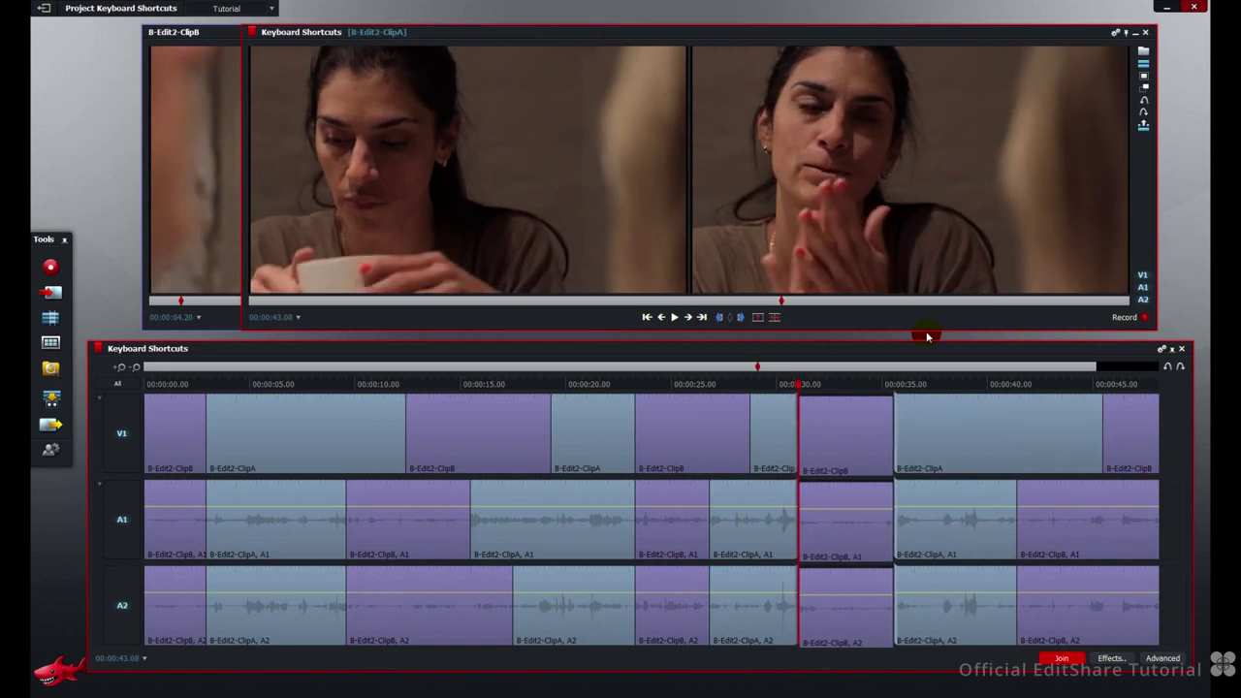
{"action": "key", "text": "Right"}
{"action": "key", "text": "Right"}
{"action": "key", "text": "Right"}
{"action": "key", "text": "Right"}
{"action": "key", "text": "Right"}
{"action": "key", "text": "Right"}
{"action": "key", "text": "Right"}
{"action": "key", "text": "Right"}
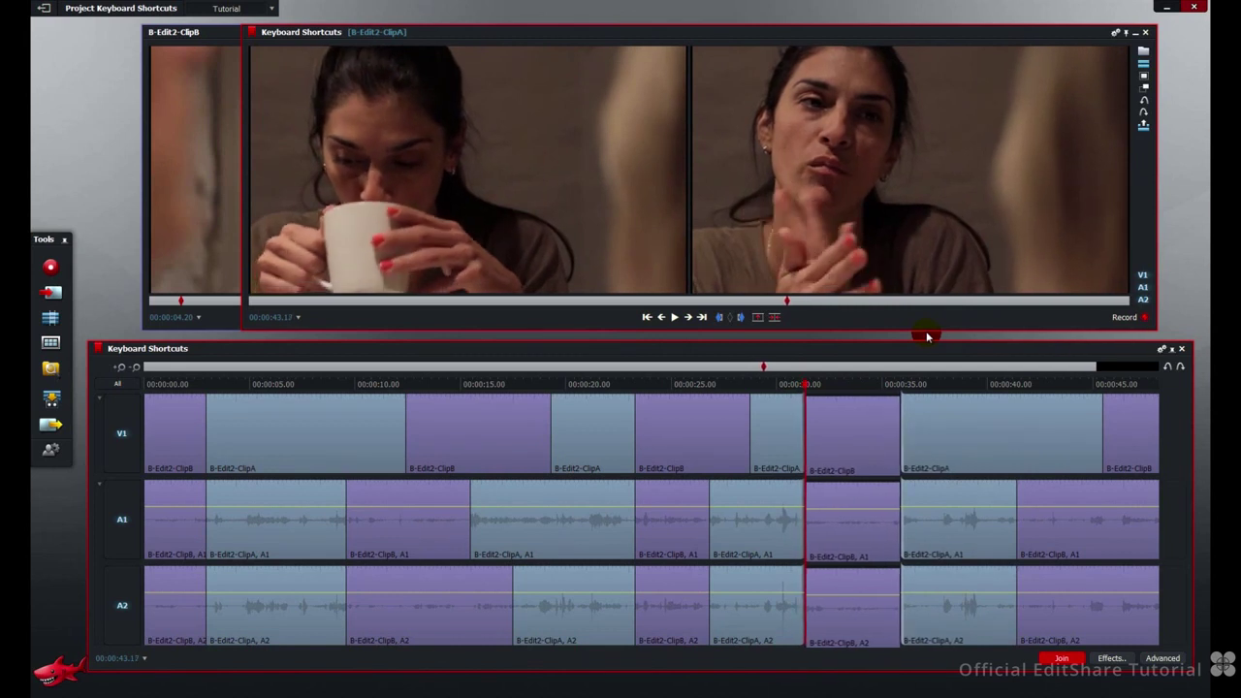
{"action": "key", "text": "Right"}
{"action": "key", "text": "Right"}
{"action": "key", "text": "Right"}
{"action": "key", "text": "Right"}
{"action": "key", "text": "Right"}
{"action": "key", "text": "Right"}
{"action": "key", "text": "Right"}
{"action": "key", "text": "Right"}
{"action": "key", "text": "Right"}
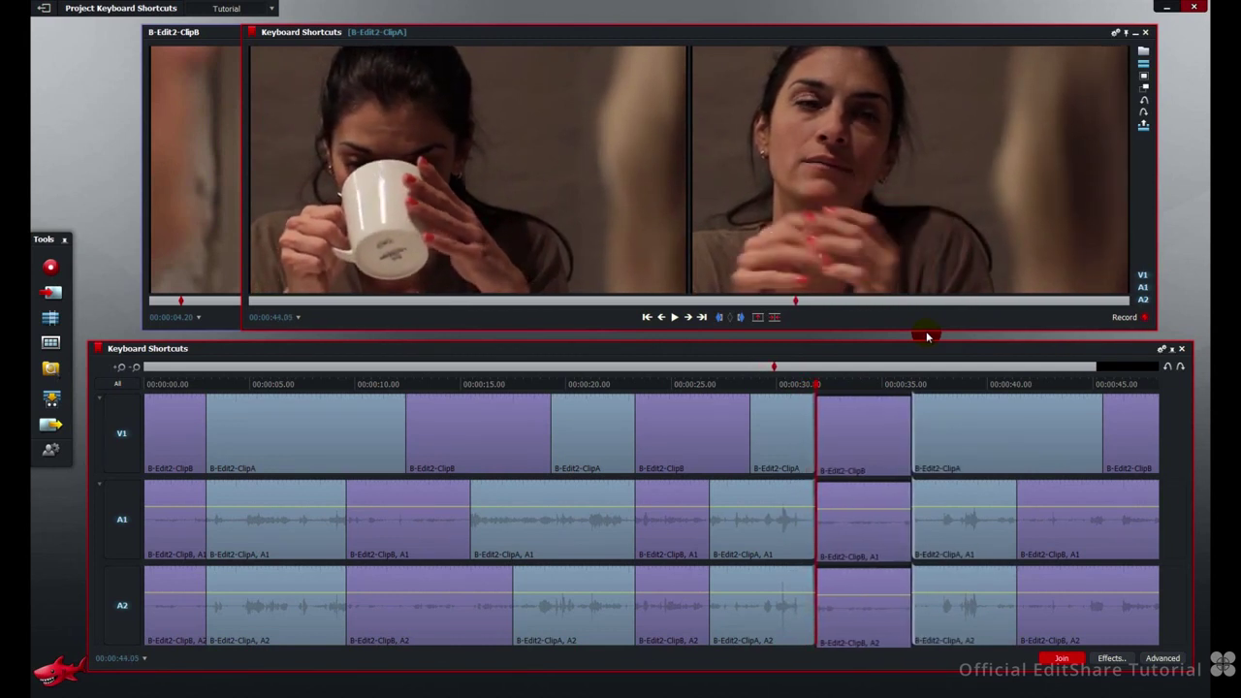
Step: Slide the B-Edit2-ClipB segment back and forth in ten-frame jumps, finishing at 00:00:45.00
{"action": "key", "text": "space"}
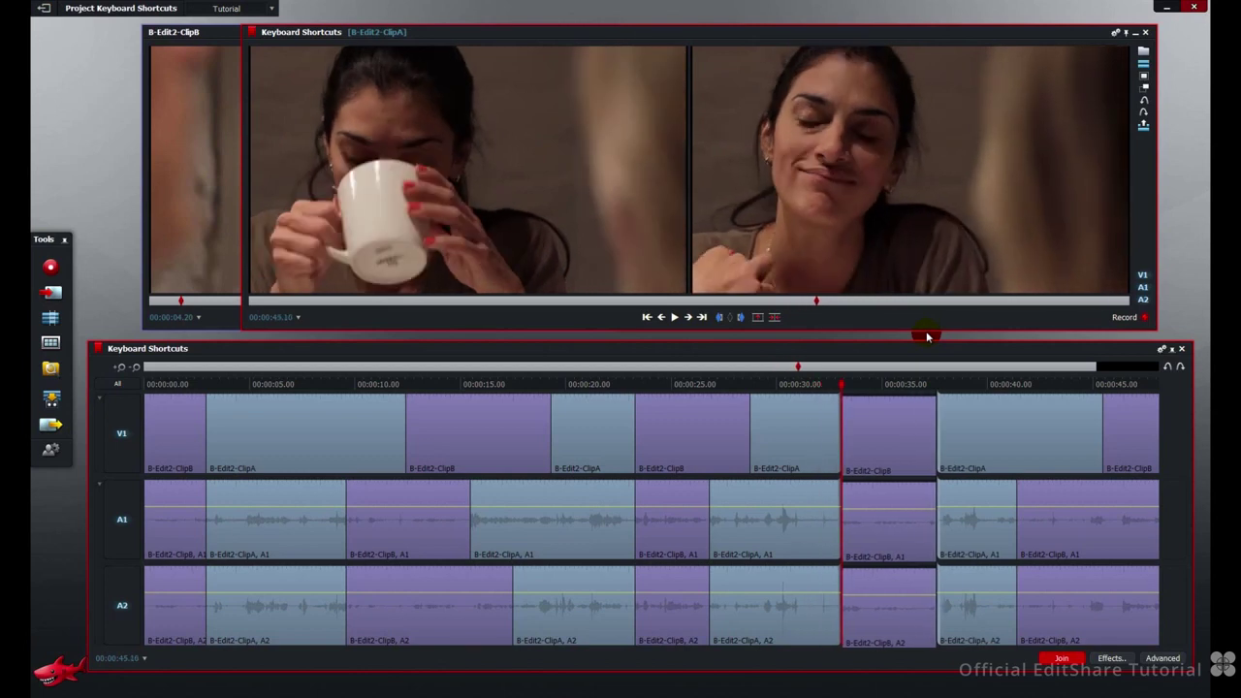
{"action": "key", "text": "j"}
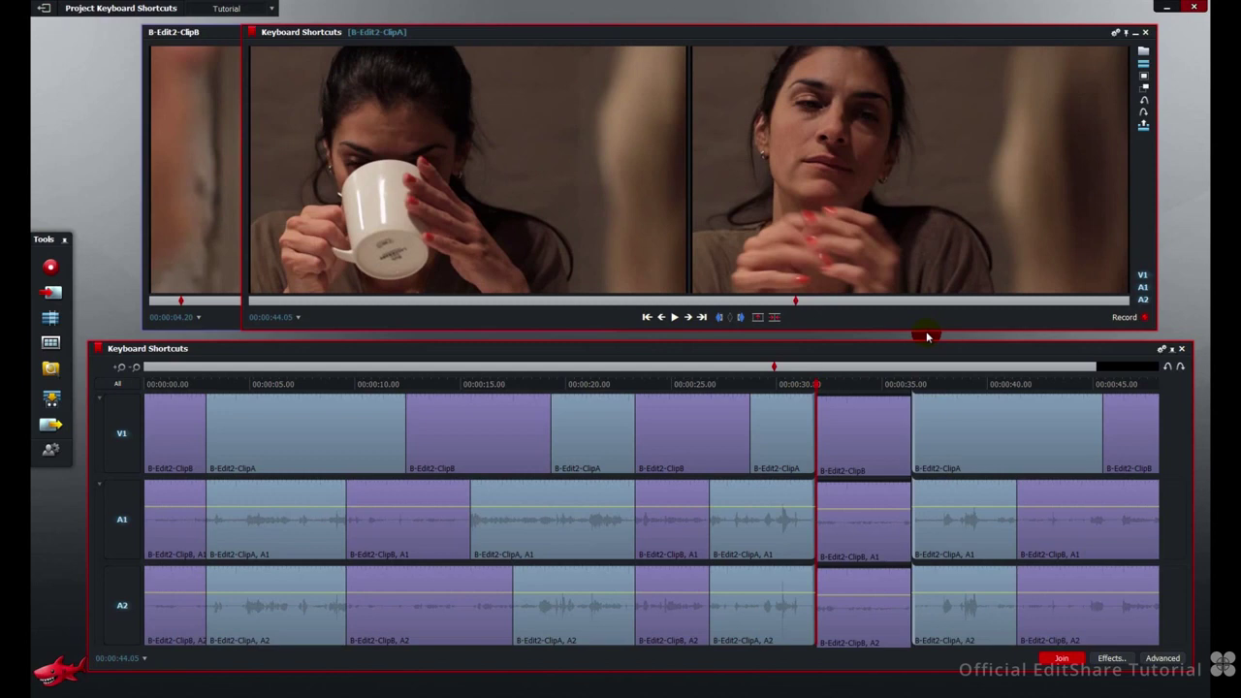
{"action": "key", "text": "l"}
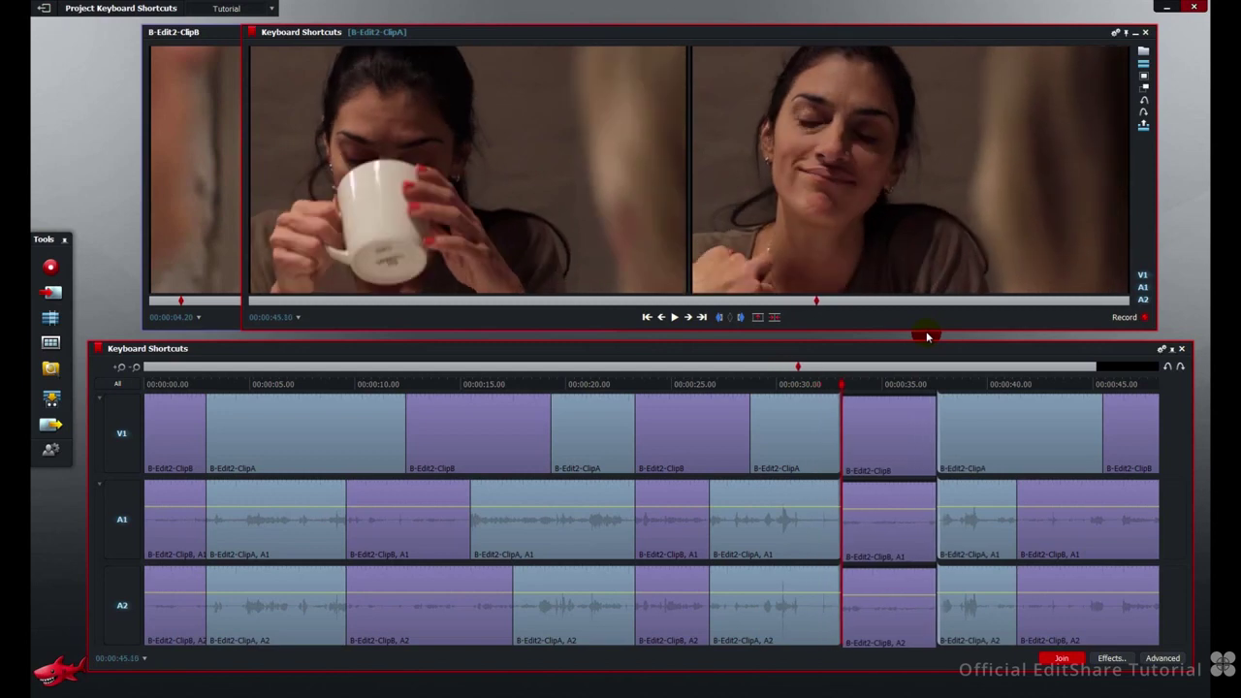
{"action": "key", "text": "j"}
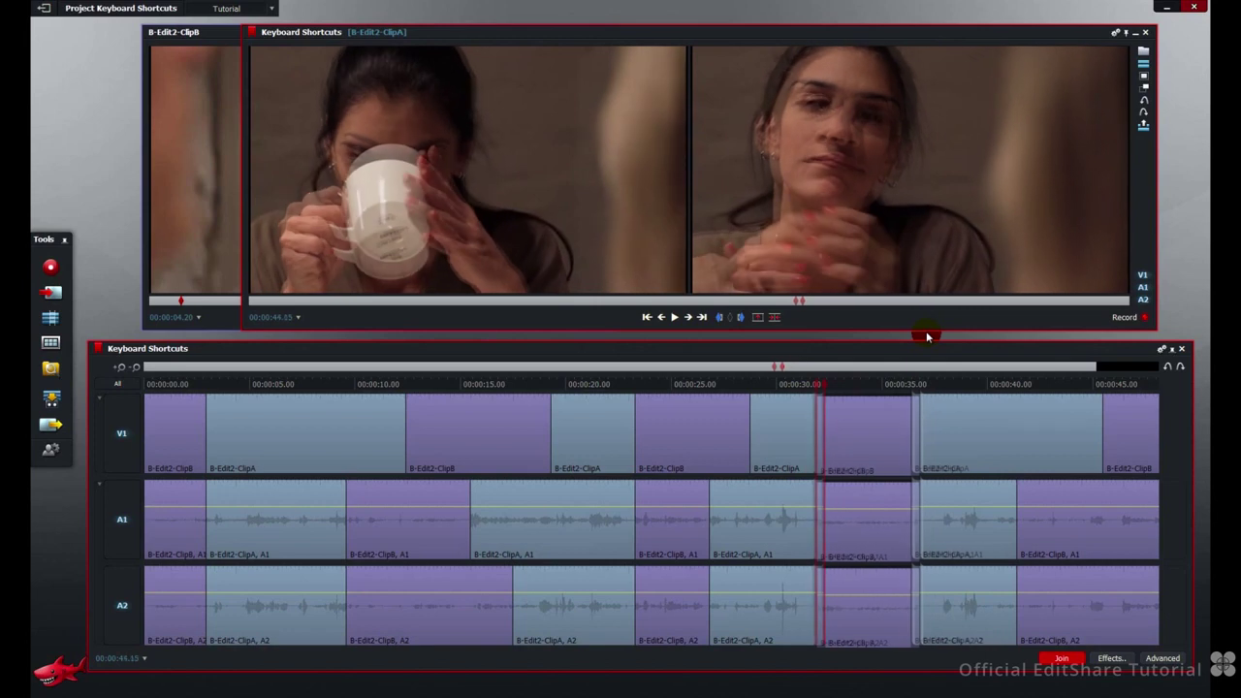
{"action": "key", "text": "l"}
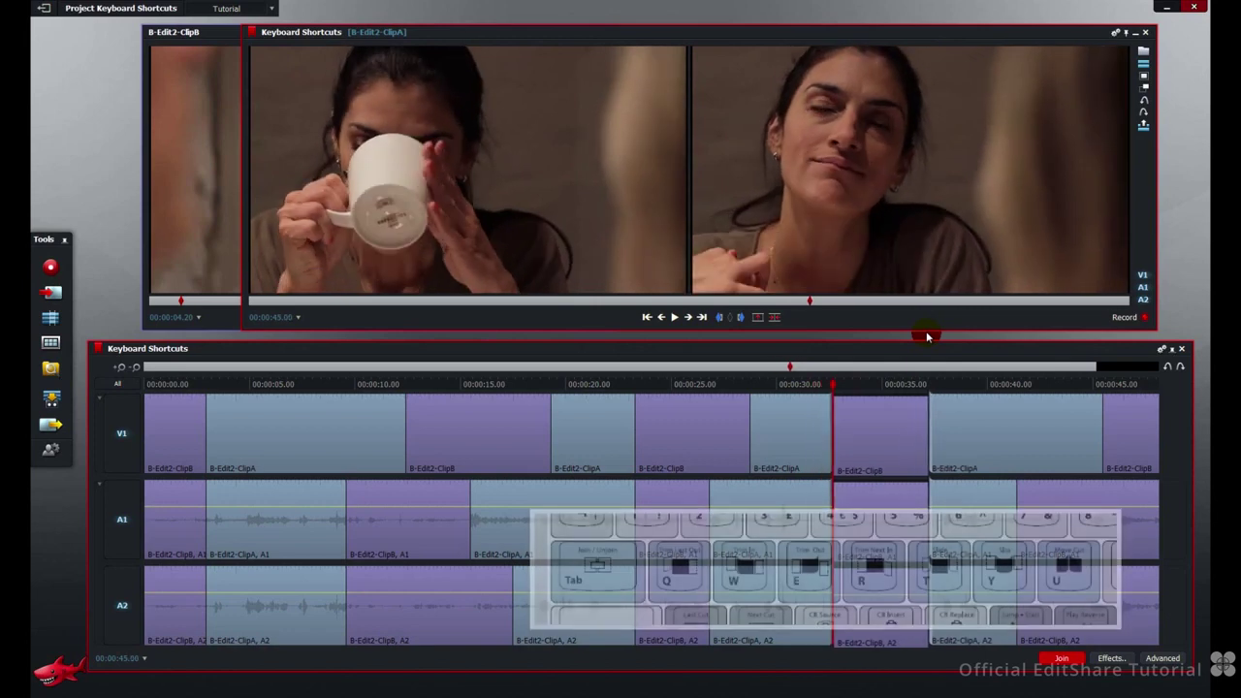
Step: Deselect the slide, park the playhead at about 00:00:35 and select the B-Edit2-ClipB segment there with Slip
{"action": "key", "text": "y"}
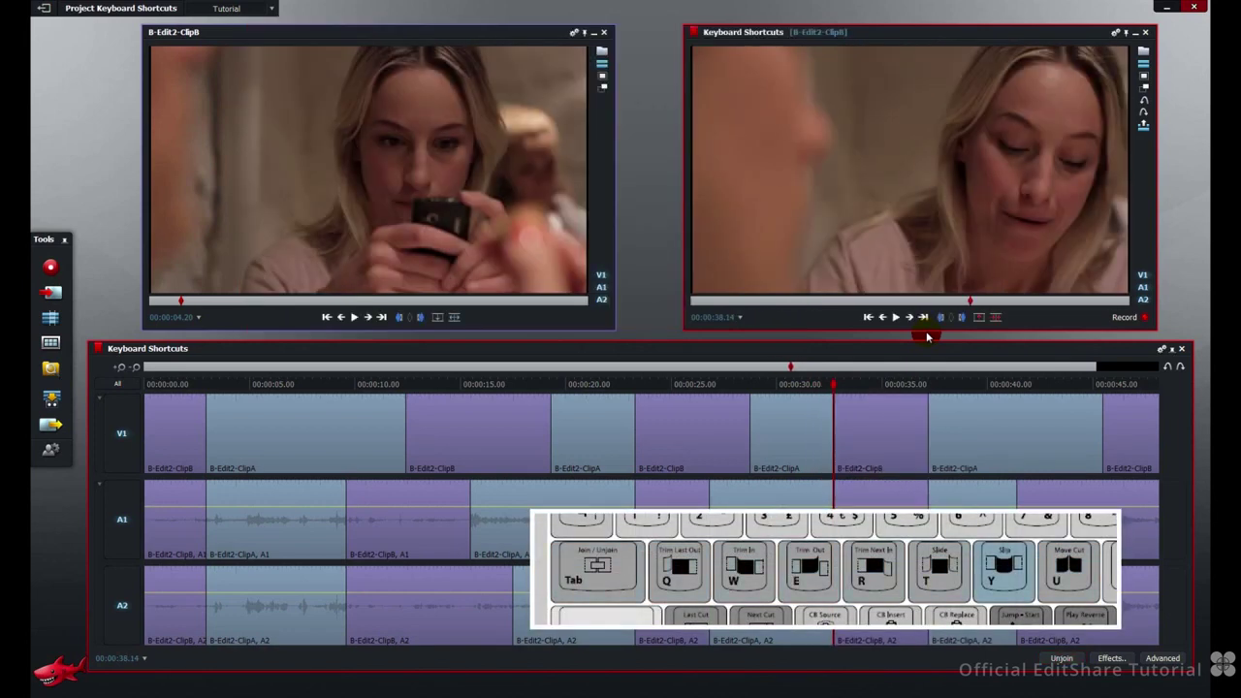
{"action": "left_click", "coordinate": [880, 384]}
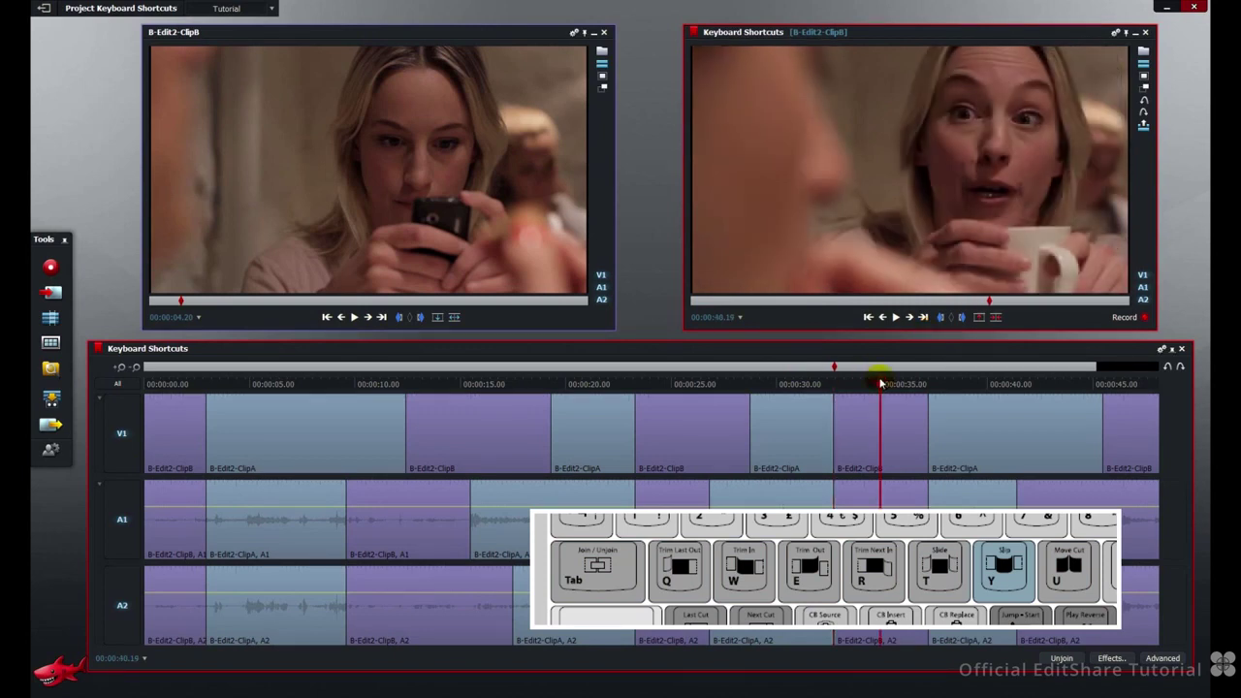
{"action": "key", "text": "y"}
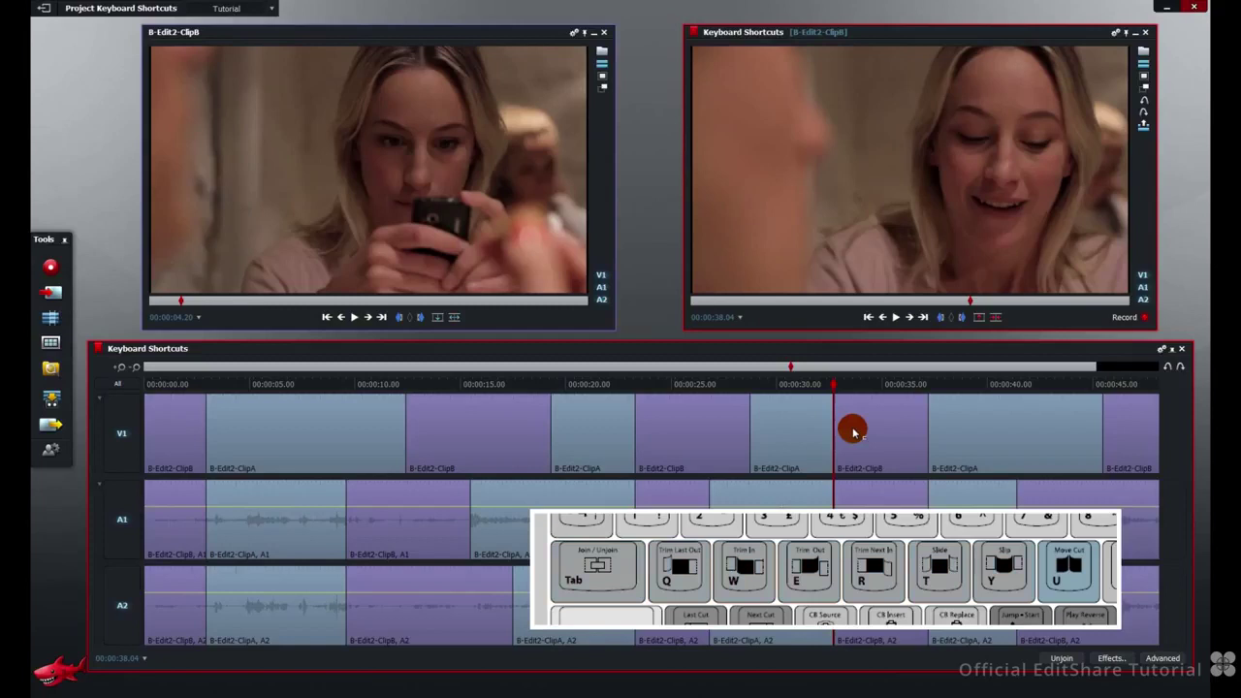
Step: Select both sides of the cut near 00:00:33 with Move Cut and move it by playback to 00:00:47.23
{"action": "key", "text": "Tab"}
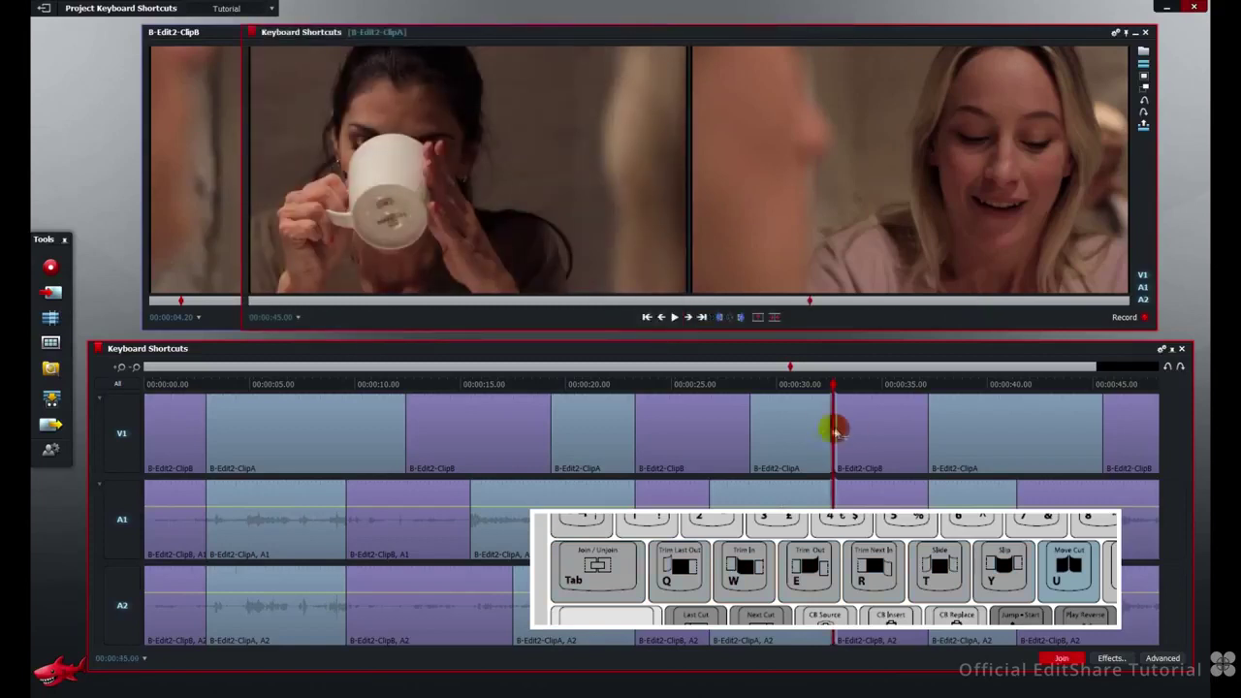
{"action": "left_click", "coordinate": [634, 252]}
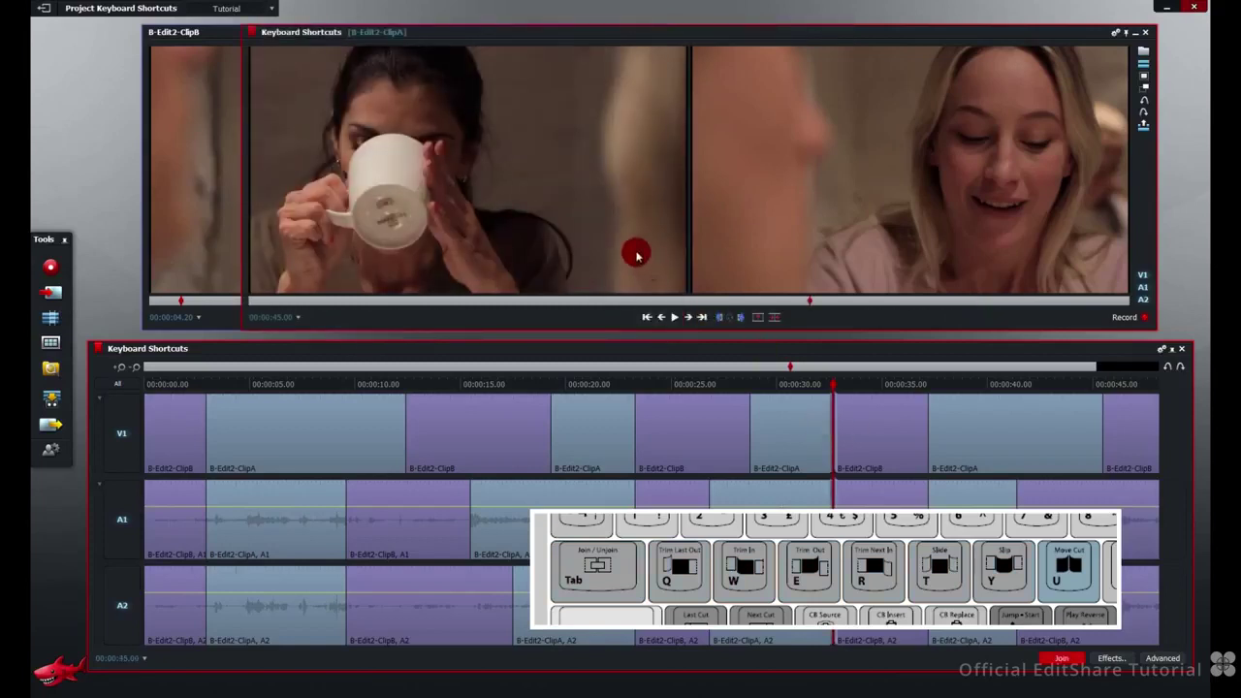
{"action": "left_click", "coordinate": [840, 430]}
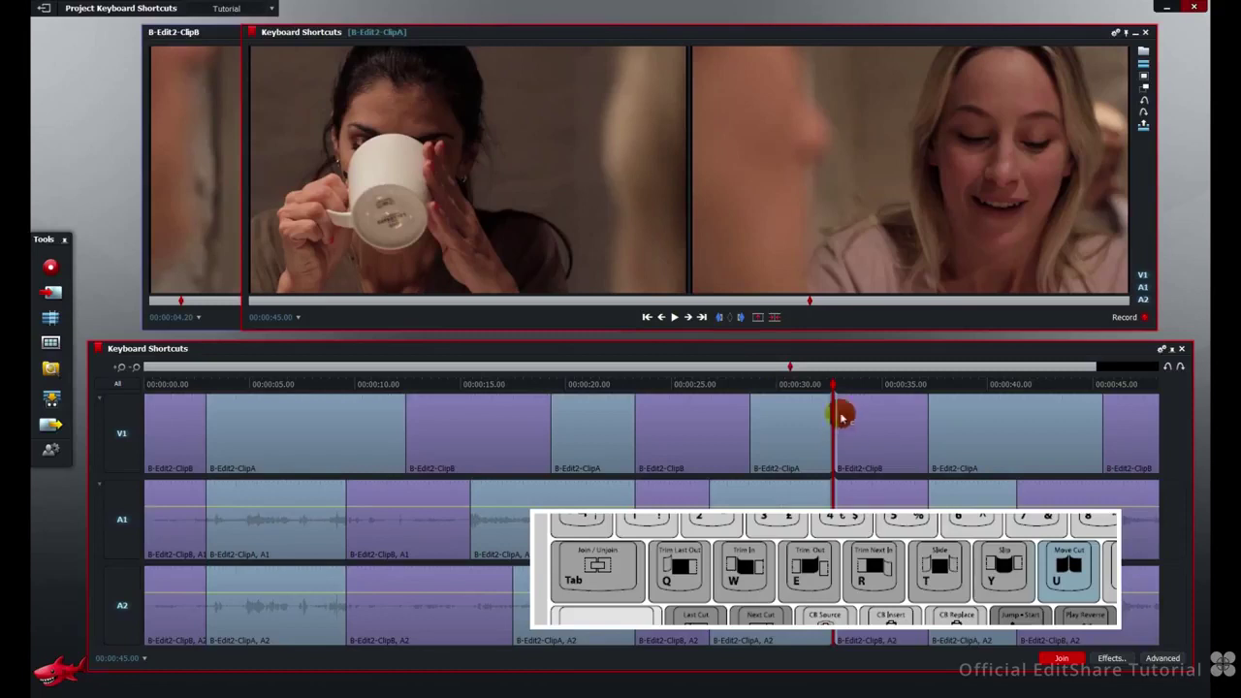
{"action": "mouse_move", "coordinate": [907, 226]}
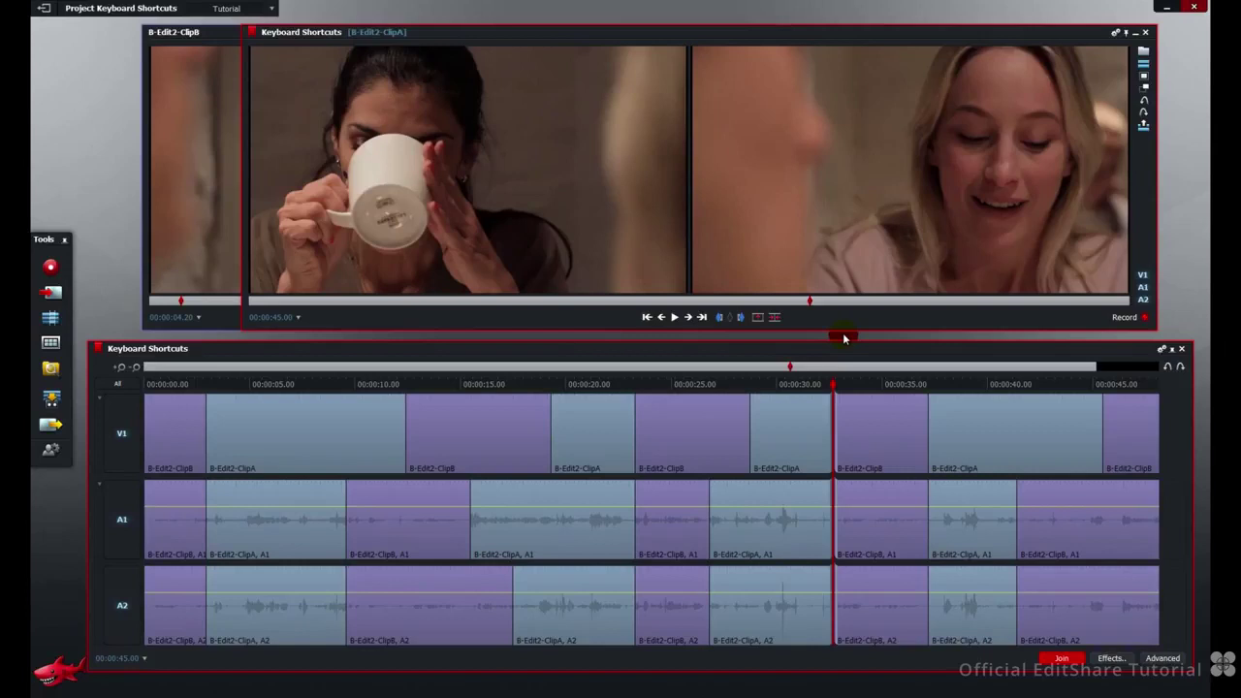
{"action": "key", "text": "space"}
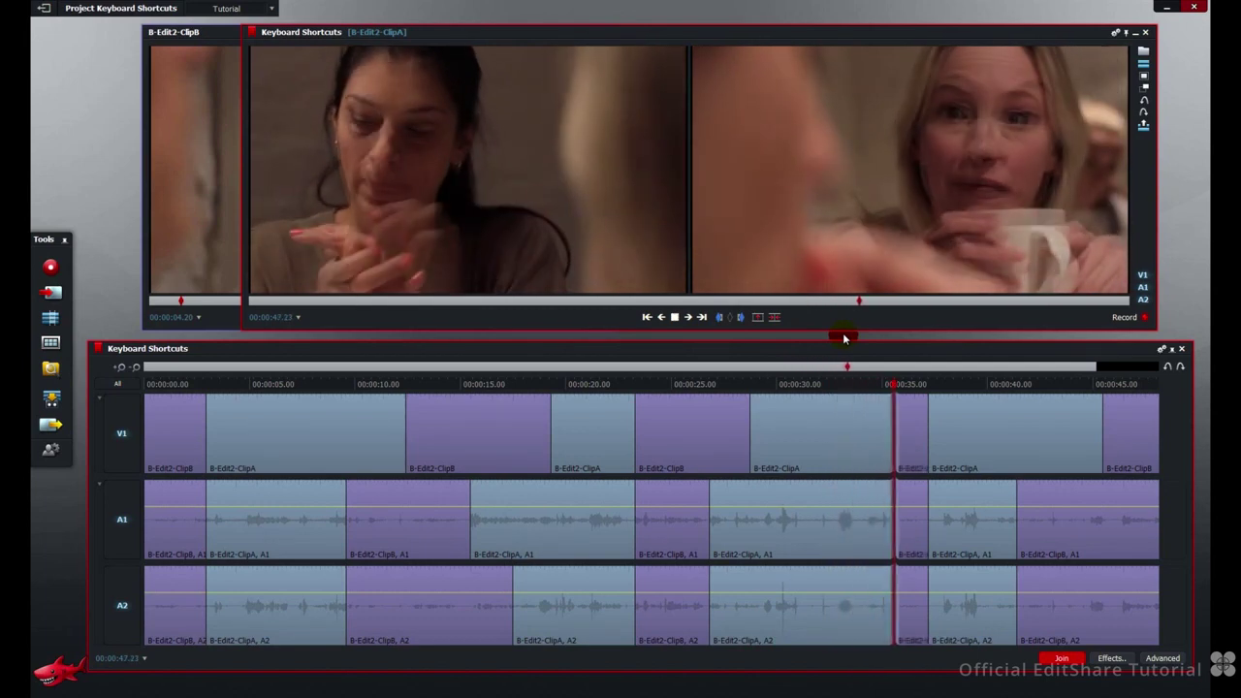
{"action": "key", "text": "space"}
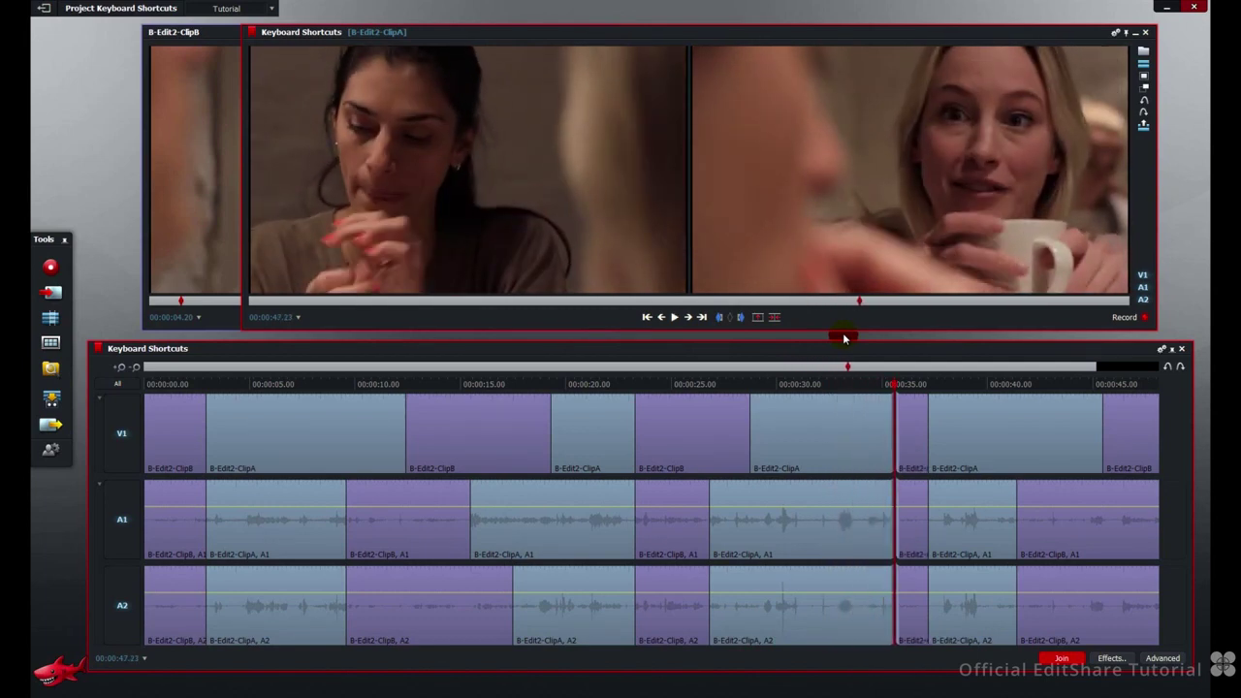
Step: Move the selected cut back by reverse playback to 00:00:43.06 and nudge it forward frame by frame
{"action": "key", "text": "j"}
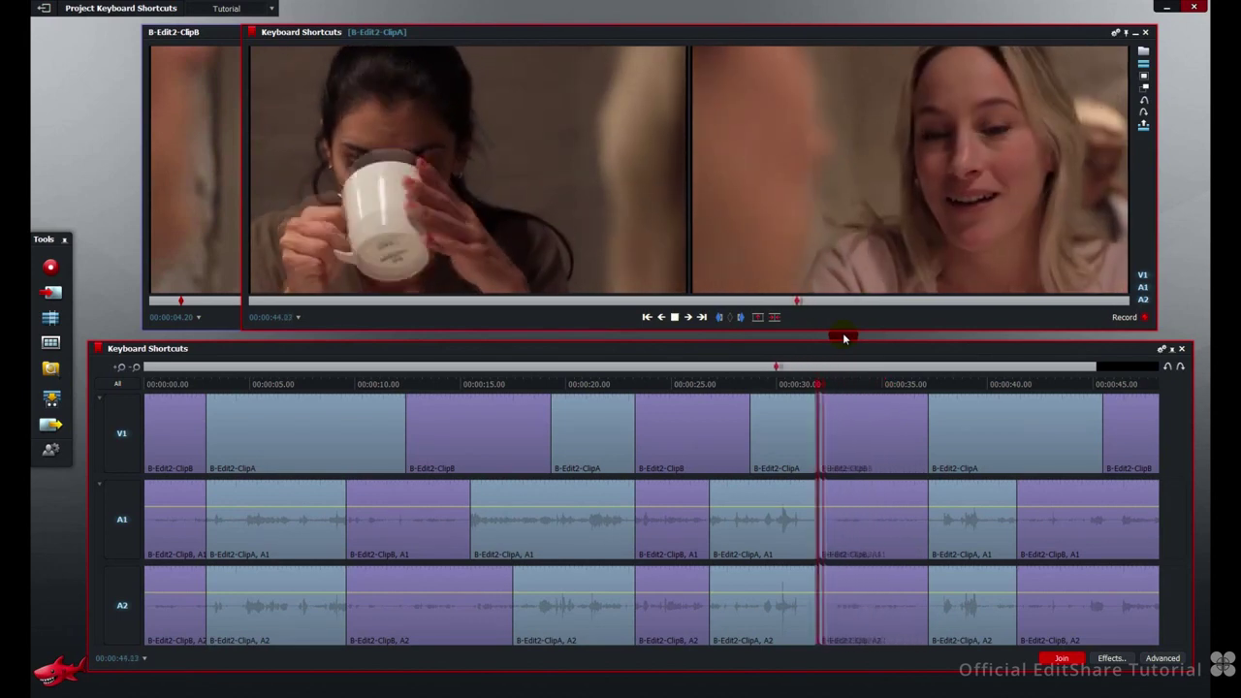
{"action": "key", "text": "k"}
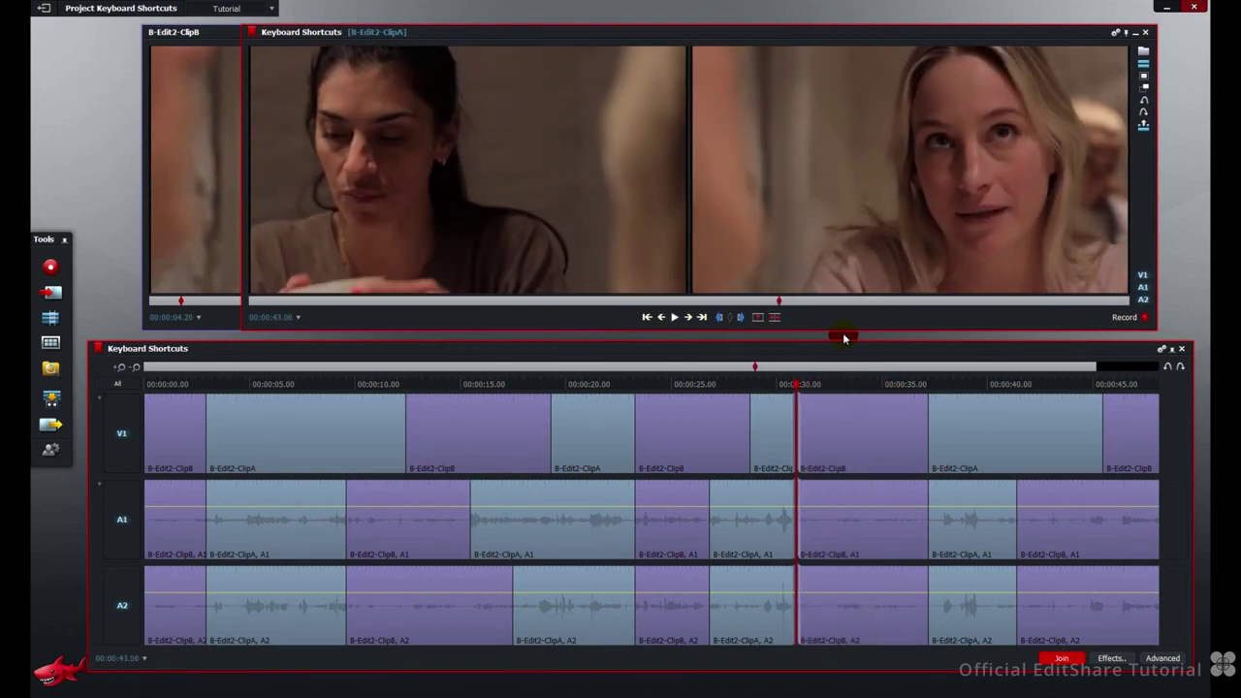
{"action": "key", "text": "Right"}
{"action": "key", "text": "Right"}
{"action": "key", "text": "Right"}
{"action": "key", "text": "Right"}
{"action": "key", "text": "Right"}
{"action": "key", "text": "Right"}
{"action": "key", "text": "Right"}
{"action": "key", "text": "Right"}
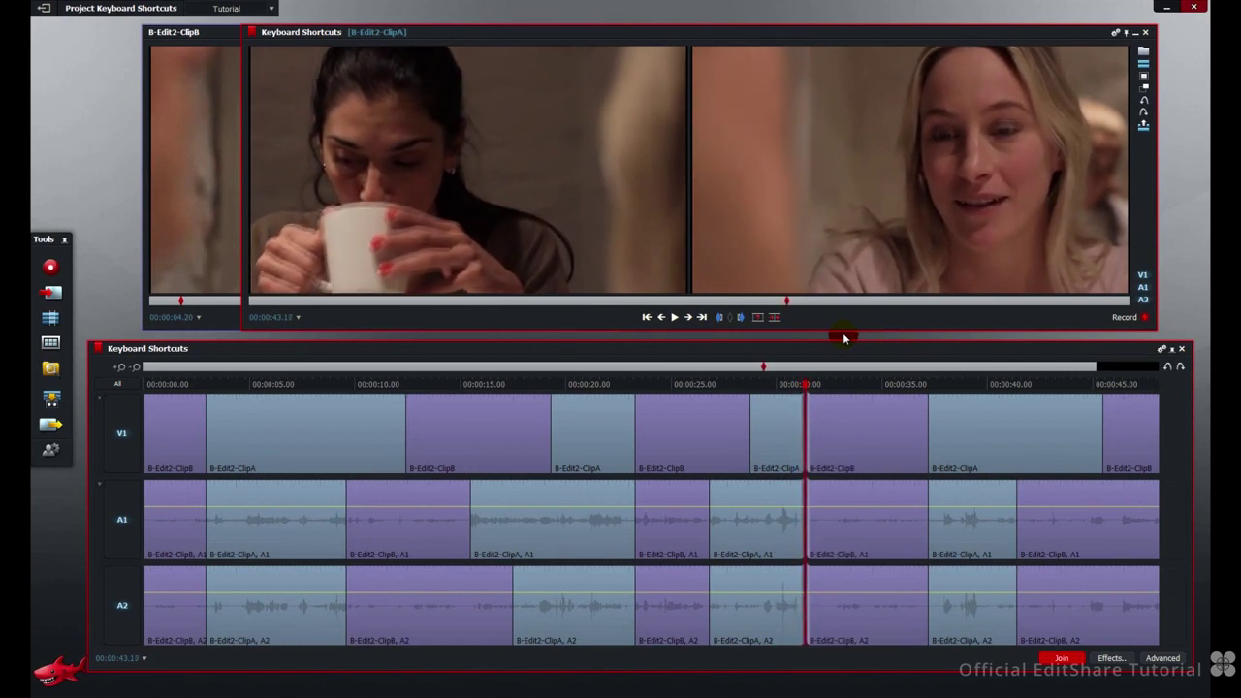
Step: Move the cut by slow playback back to 00:00:43.12 and forward to 00:00:44.17, and leave trimming
{"action": "key", "text": "k+j"}
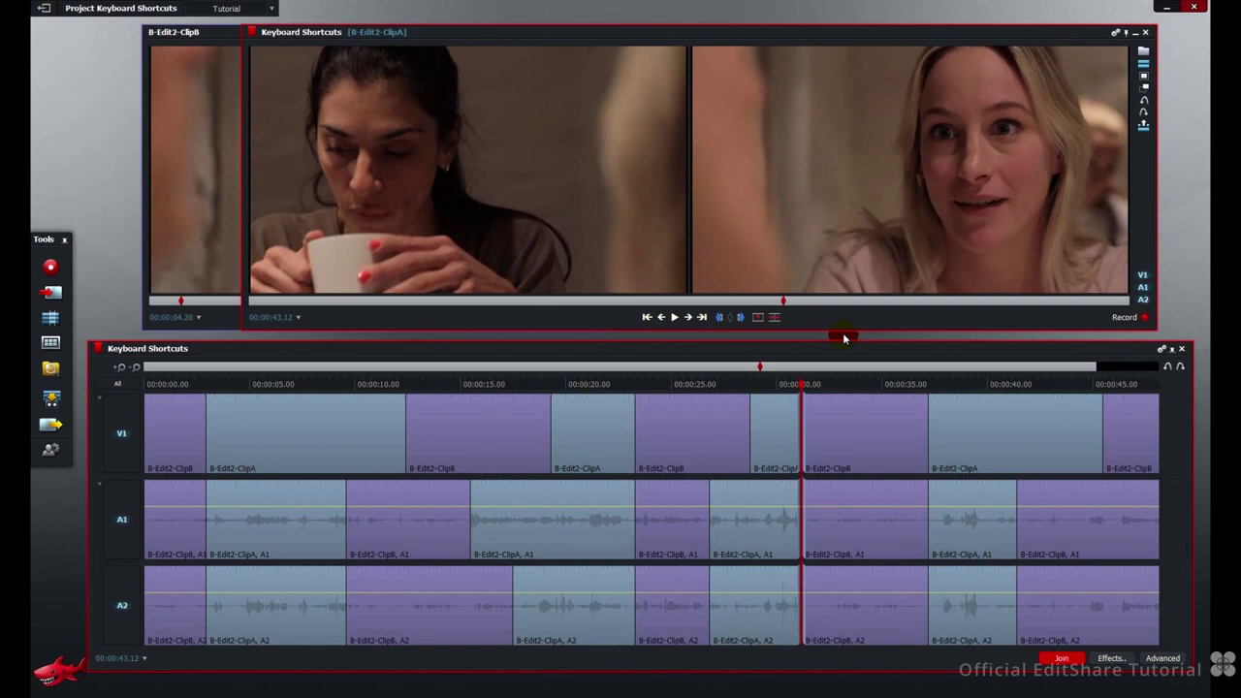
{"action": "key", "text": "k+l"}
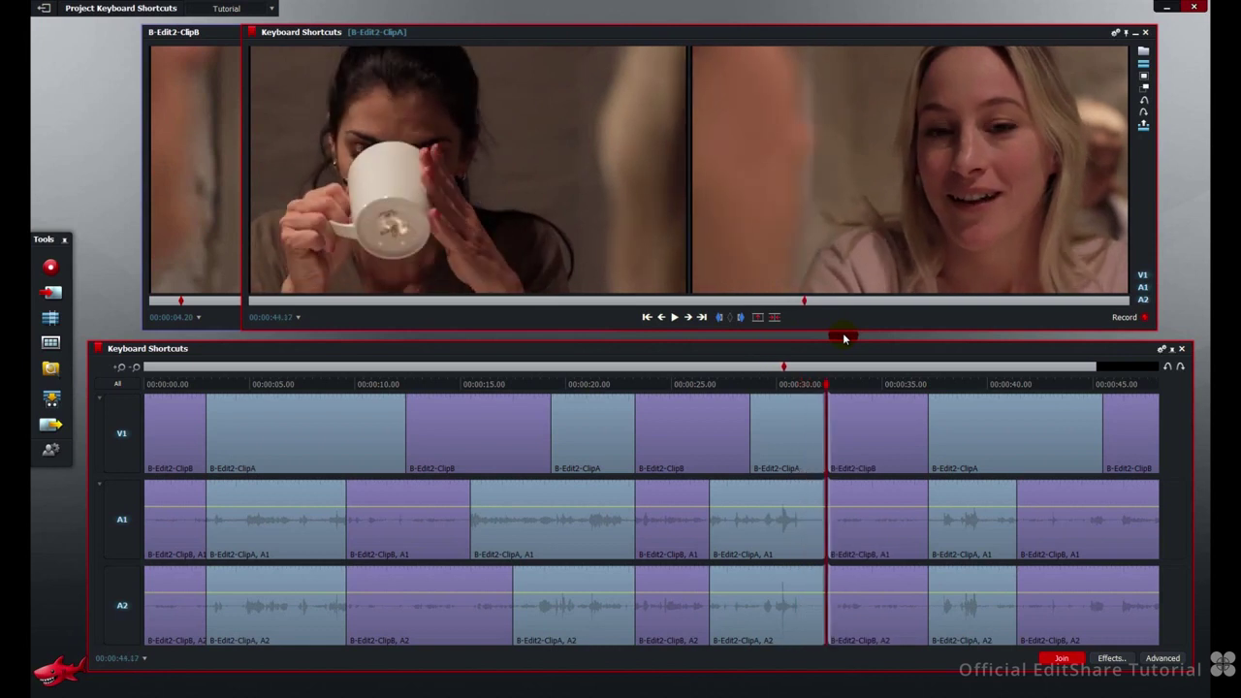
{"action": "key", "text": "u"}
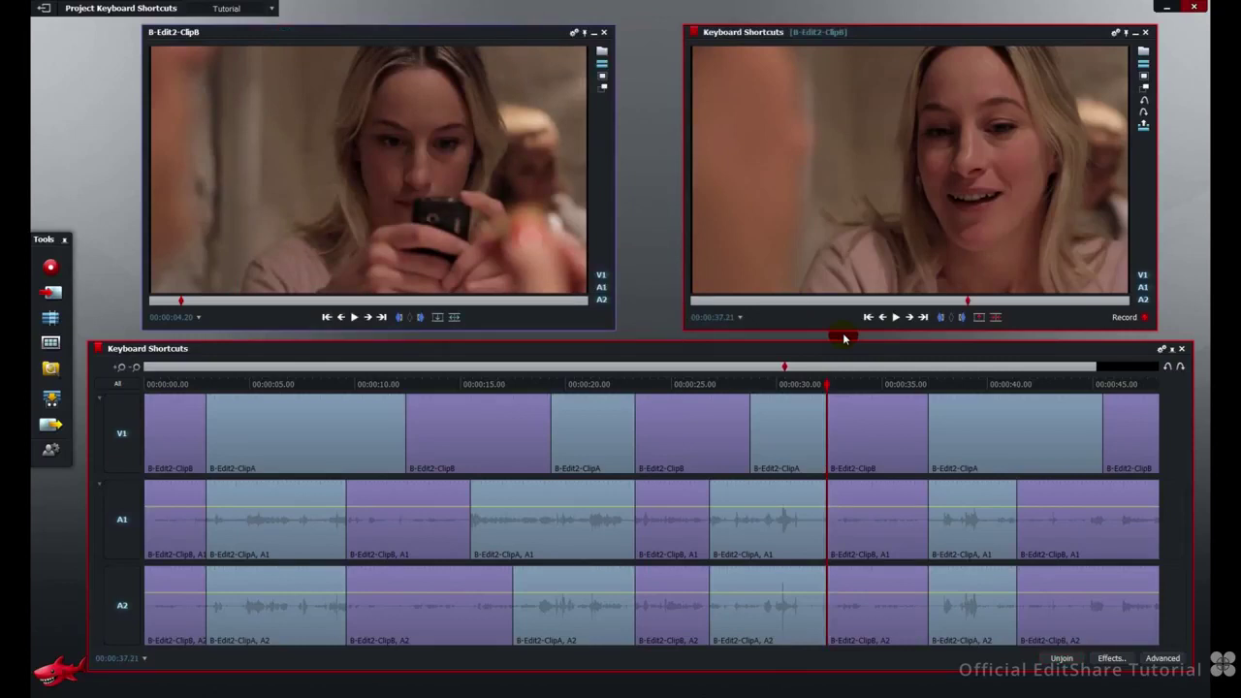
Step: Place cue points on the timeline just past 00:00:30 and at about 00:00:34.04
{"action": "left_click", "coordinate": [792, 384]}
{"action": "left_click", "coordinate": [792, 384]}
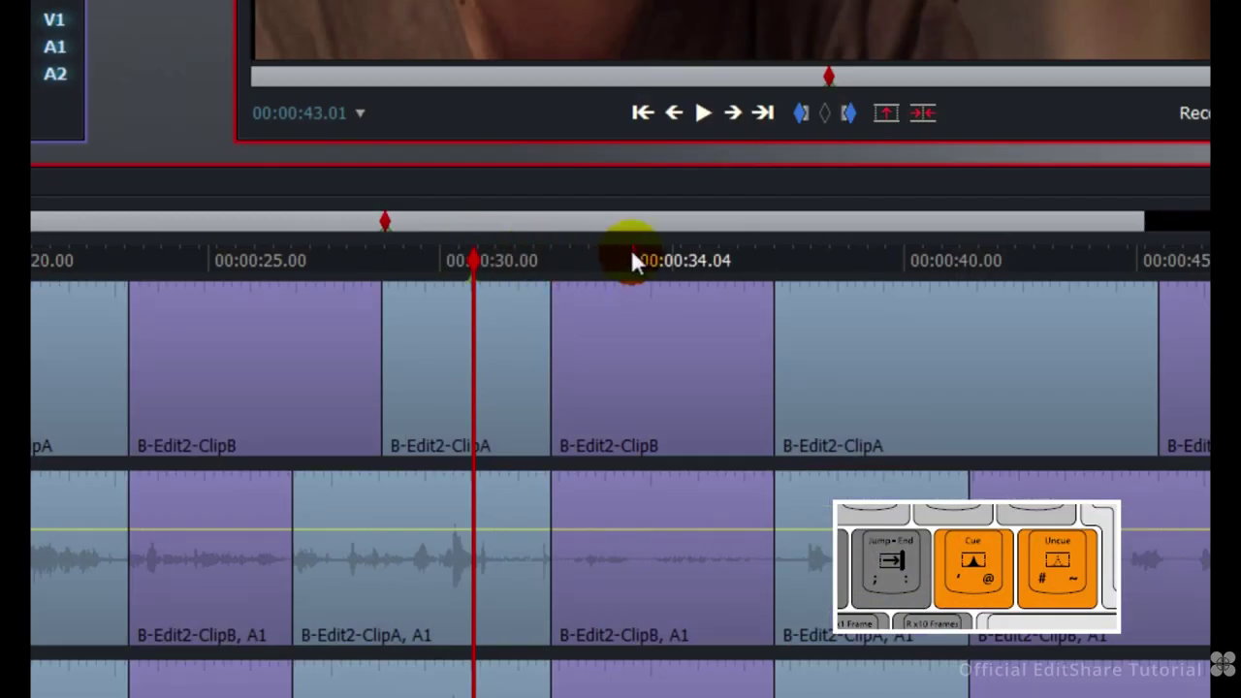
{"action": "left_click", "coordinate": [863, 383]}
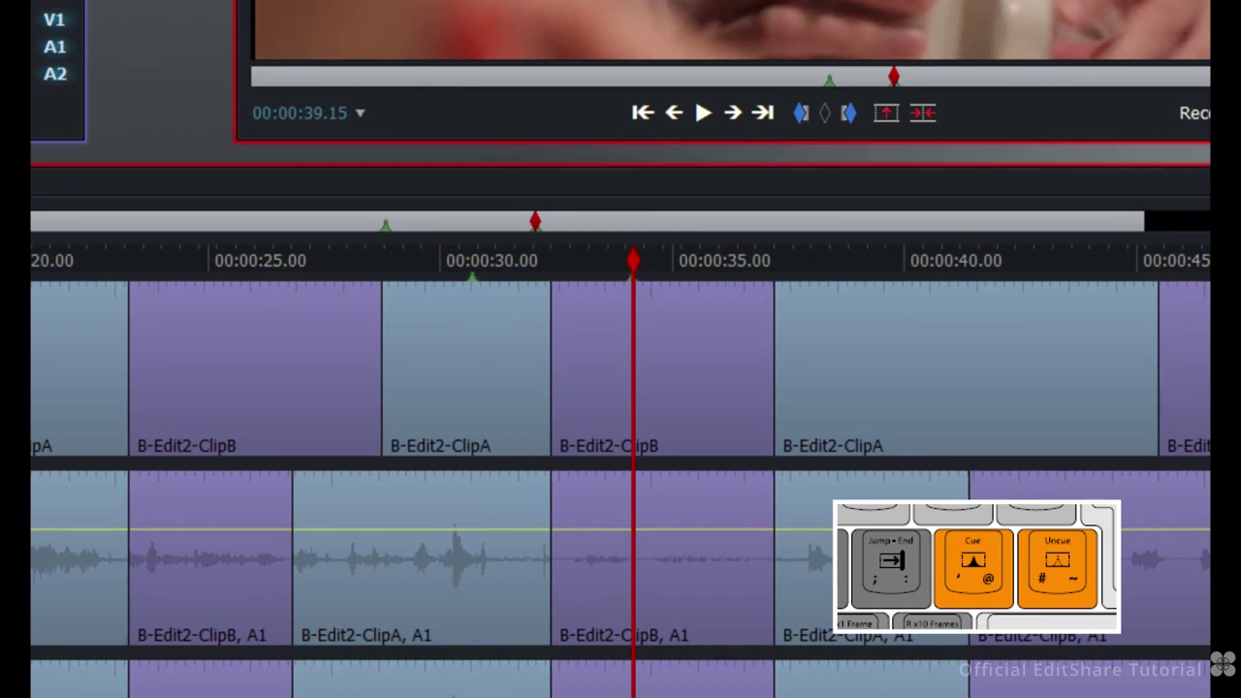
Step: Select both sides of the cut near 00:00:32 and jump it between the cue points, finishing at the cue near 00:00:34
{"action": "key", "text": "a"}
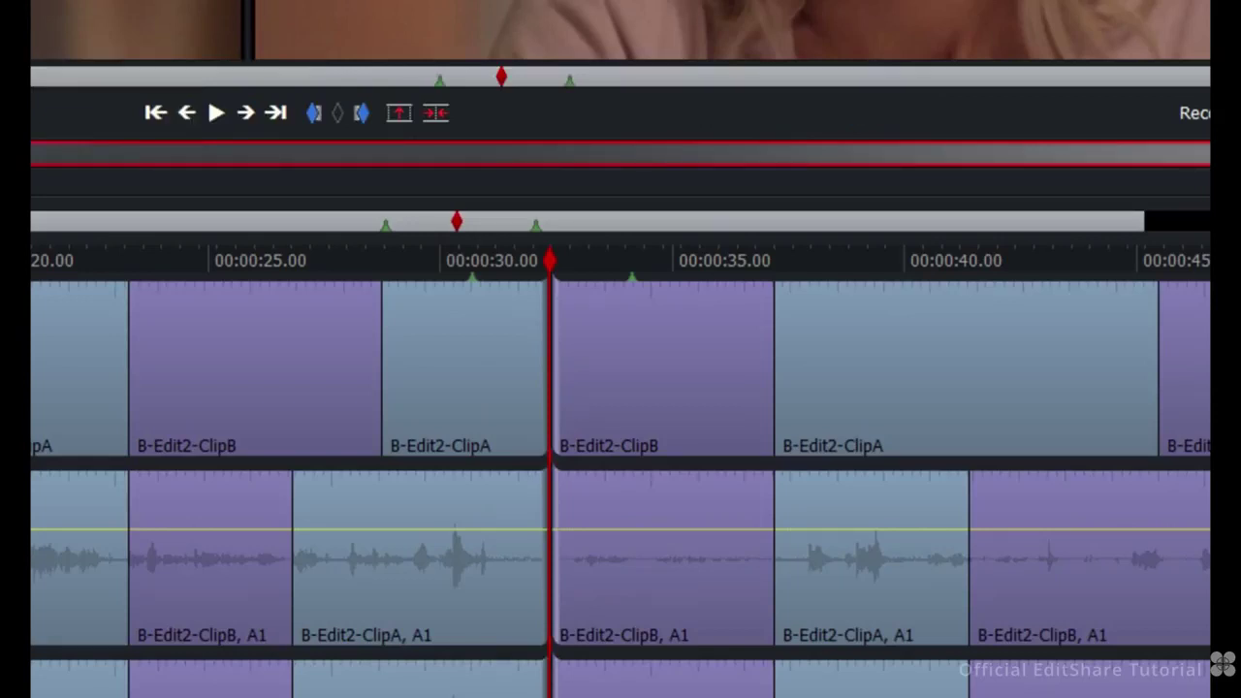
{"action": "key", "text": "a"}
{"action": "key", "text": "s"}
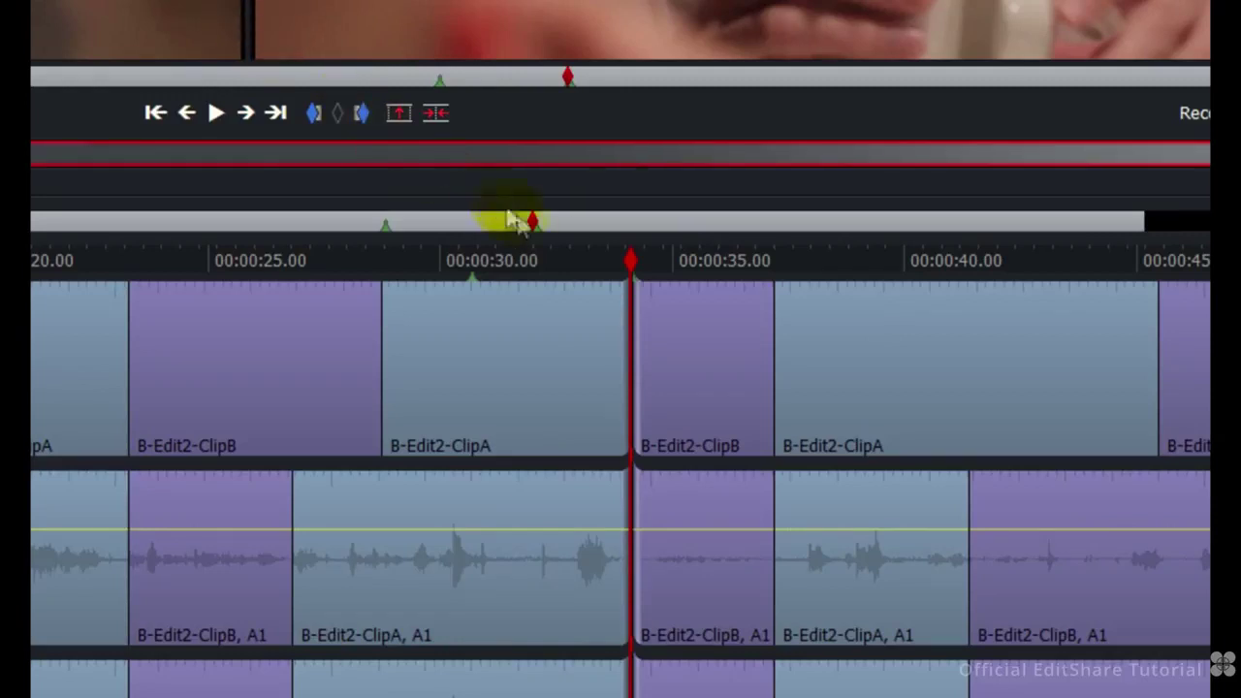
Step: Deselect the cut and mark in just past 00:00:32 and mark out at about 00:00:35.22
{"action": "left_click", "coordinate": [559, 262]}
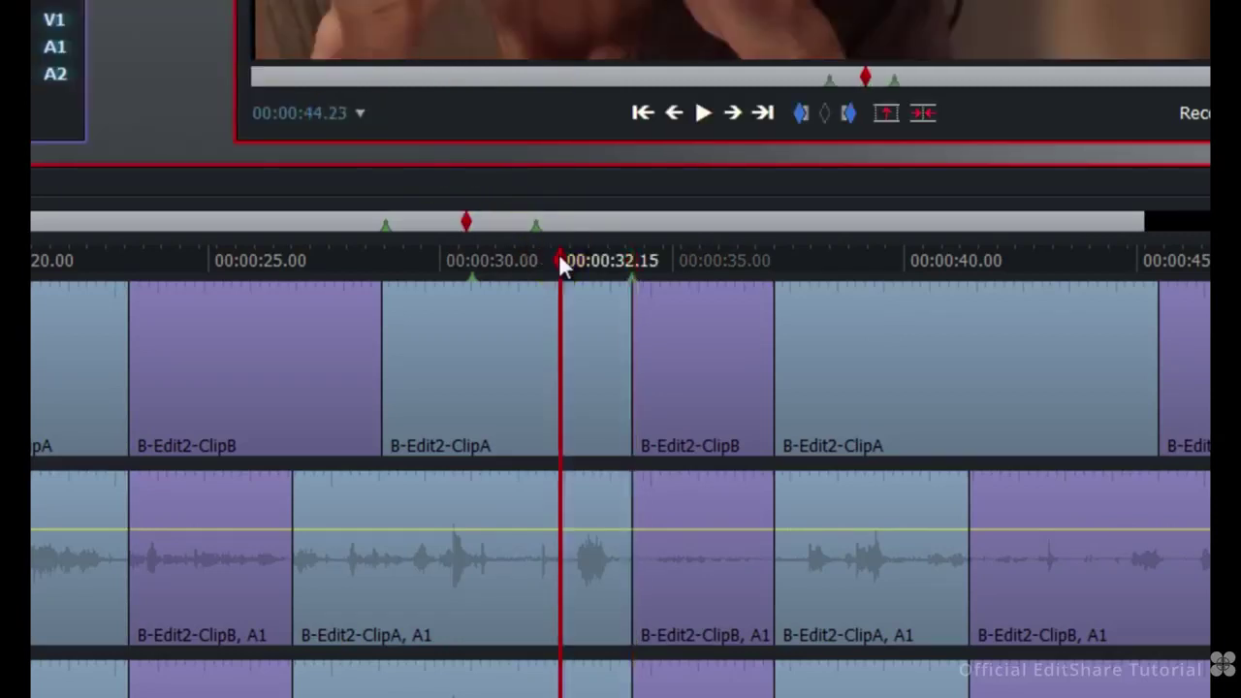
{"action": "left_click", "coordinate": [803, 115]}
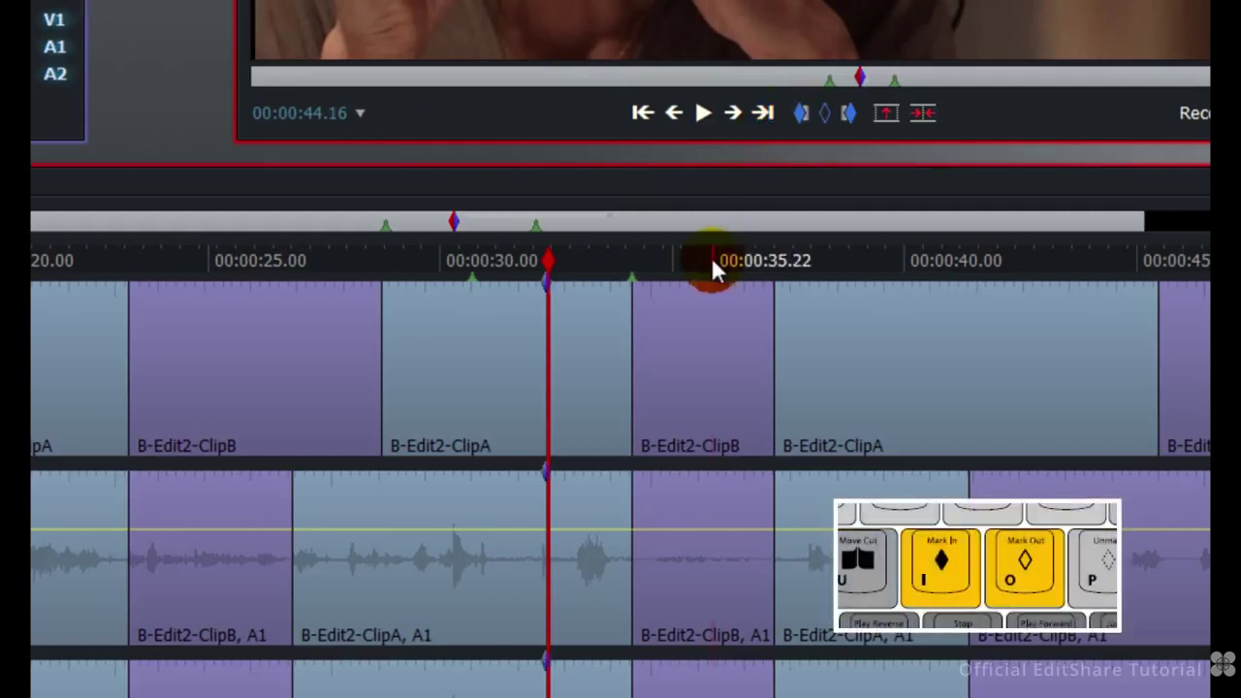
{"action": "left_click", "coordinate": [711, 256]}
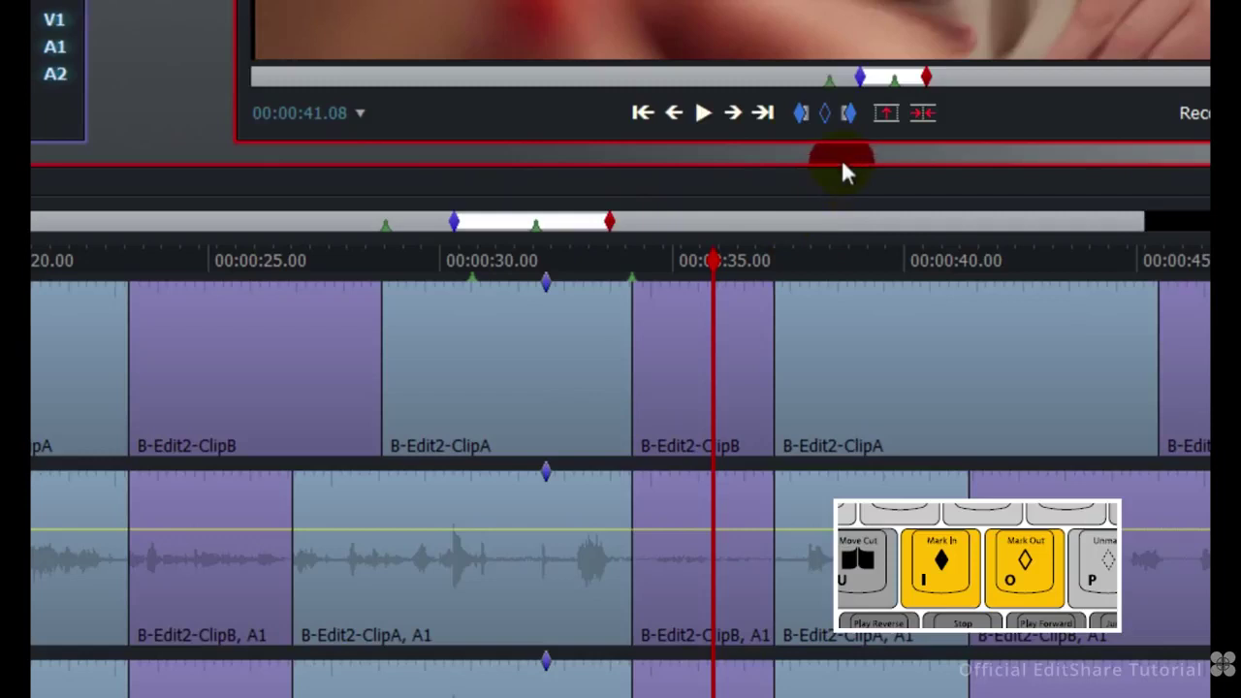
{"action": "left_click", "coordinate": [851, 120]}
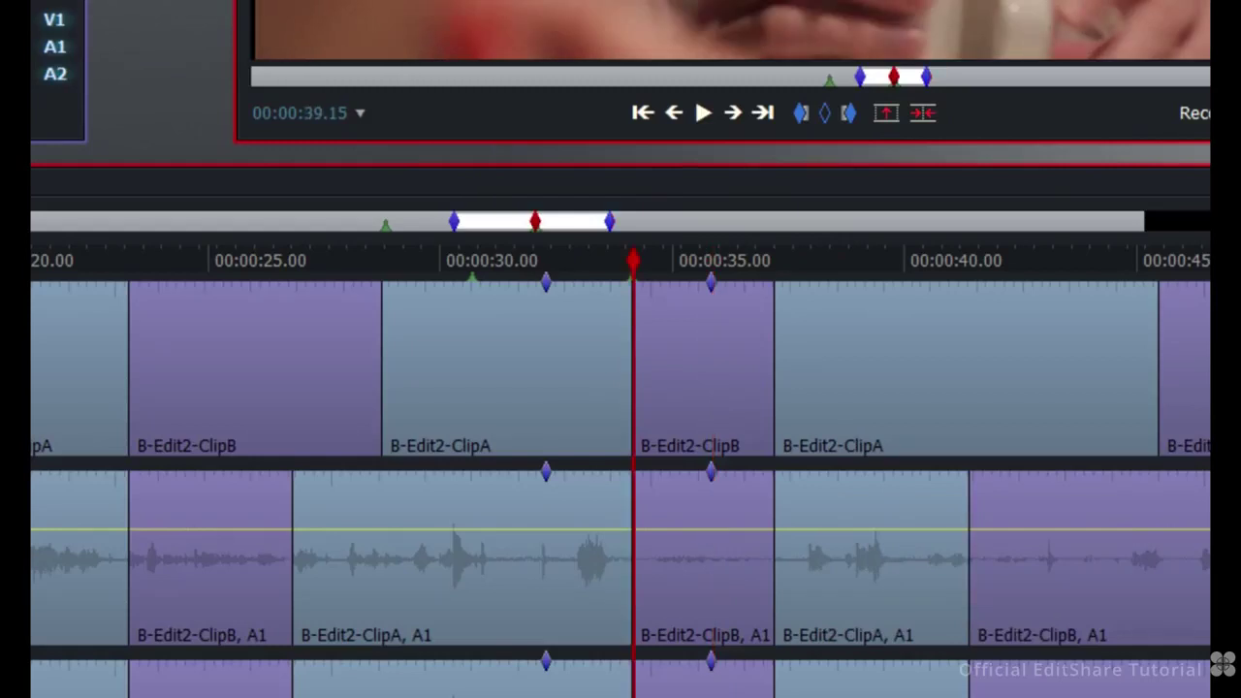
Step: Select the cut near 00:00:34, jump it to the in mark and on to the out mark, and clear both marks
{"action": "key", "text": "t"}
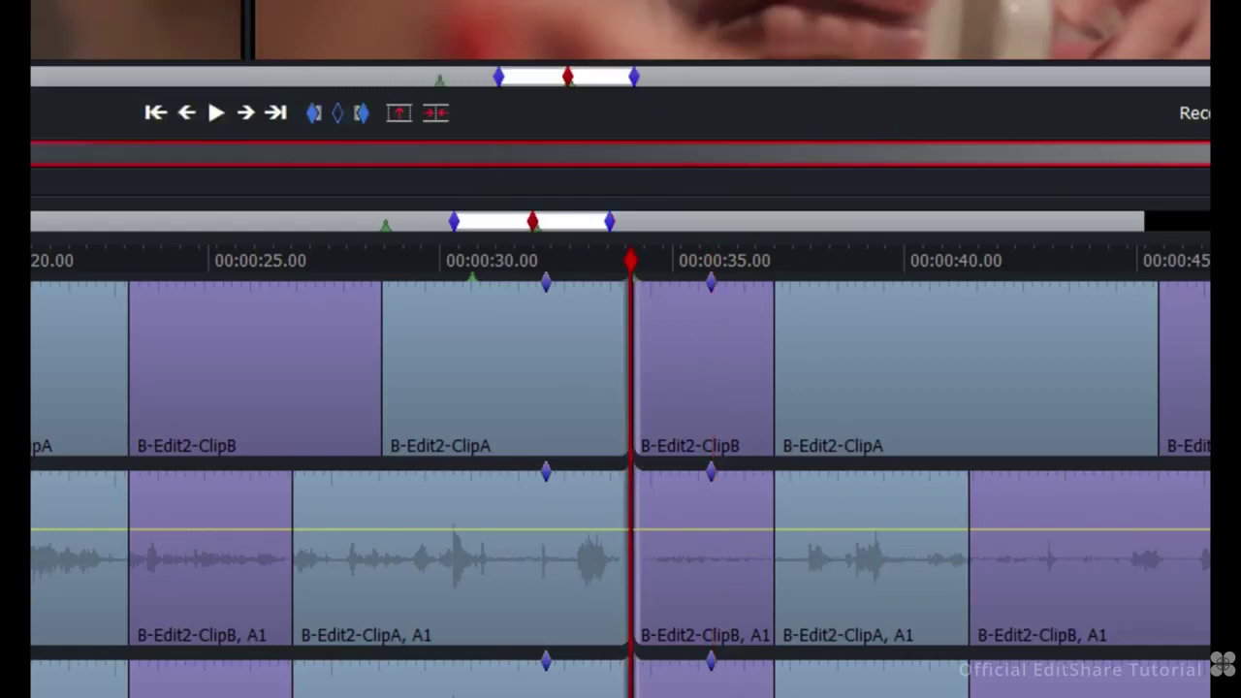
{"action": "key", "text": "a"}
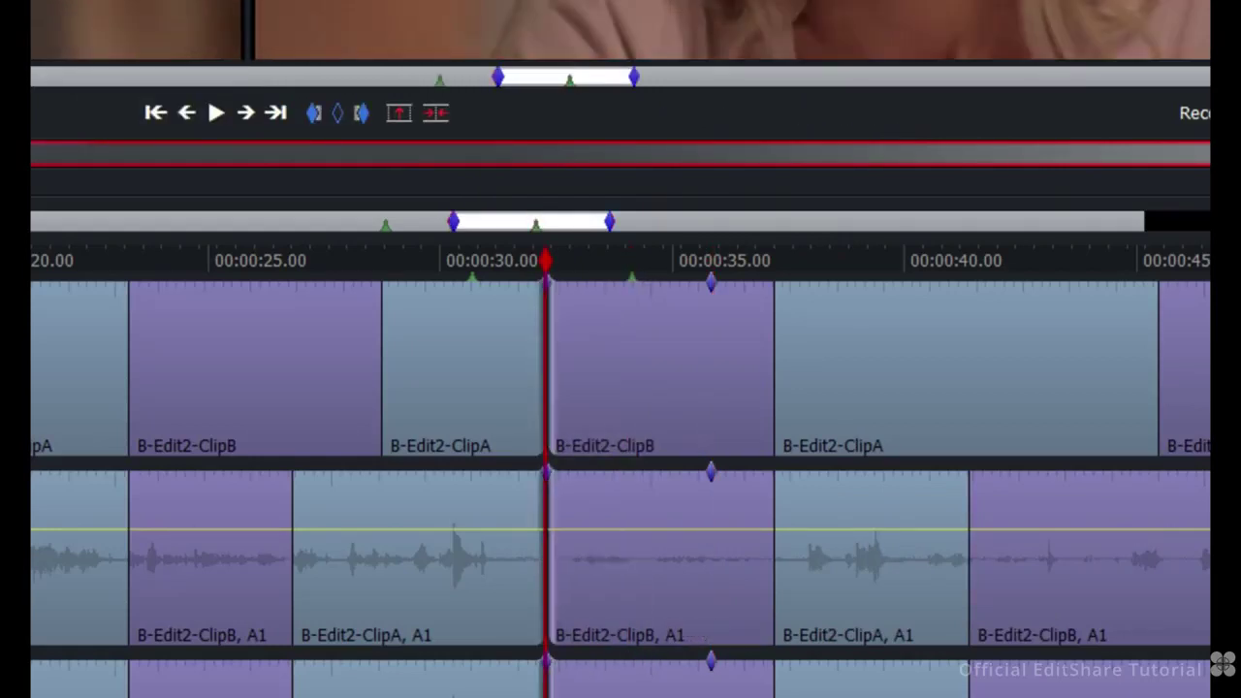
{"action": "key", "text": "ctrl+y"}
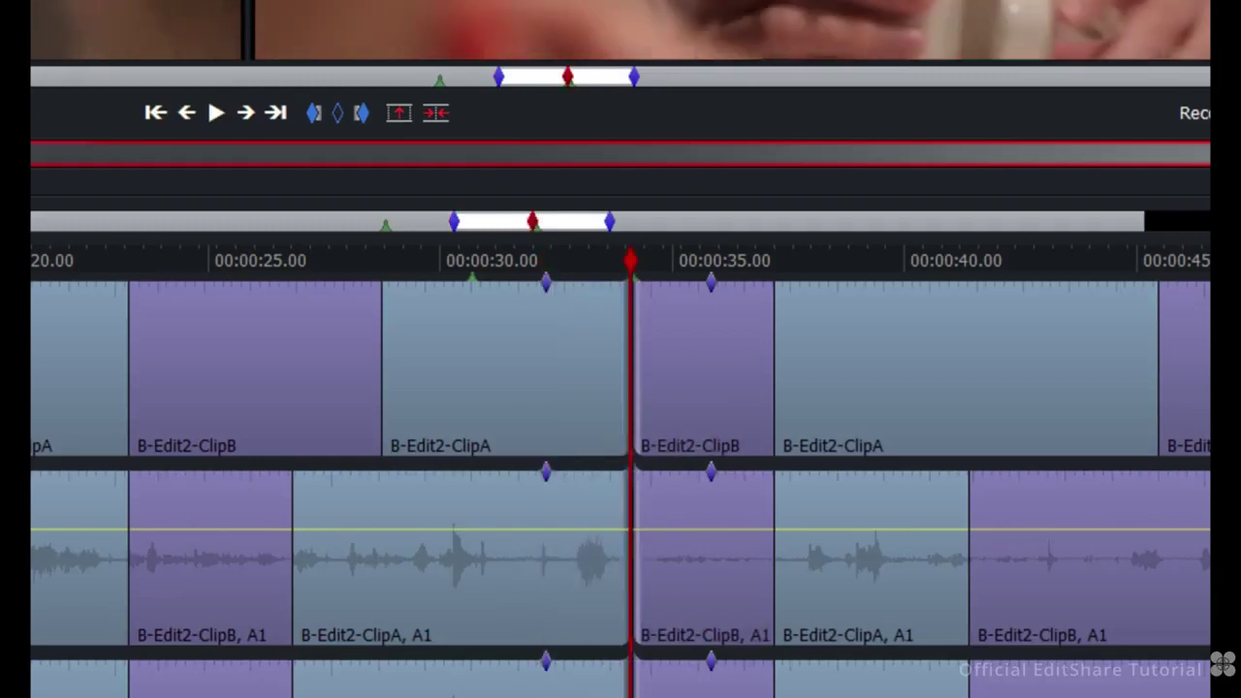
{"action": "key", "text": "s"}
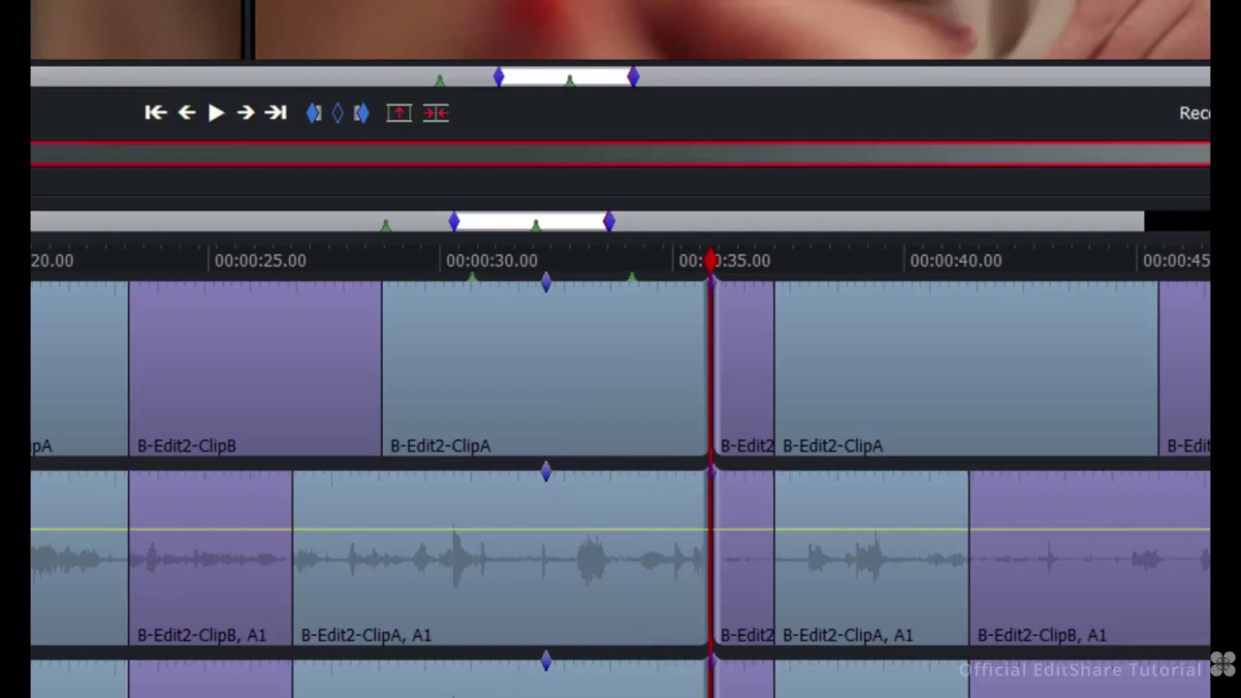
{"action": "key", "text": "Escape"}
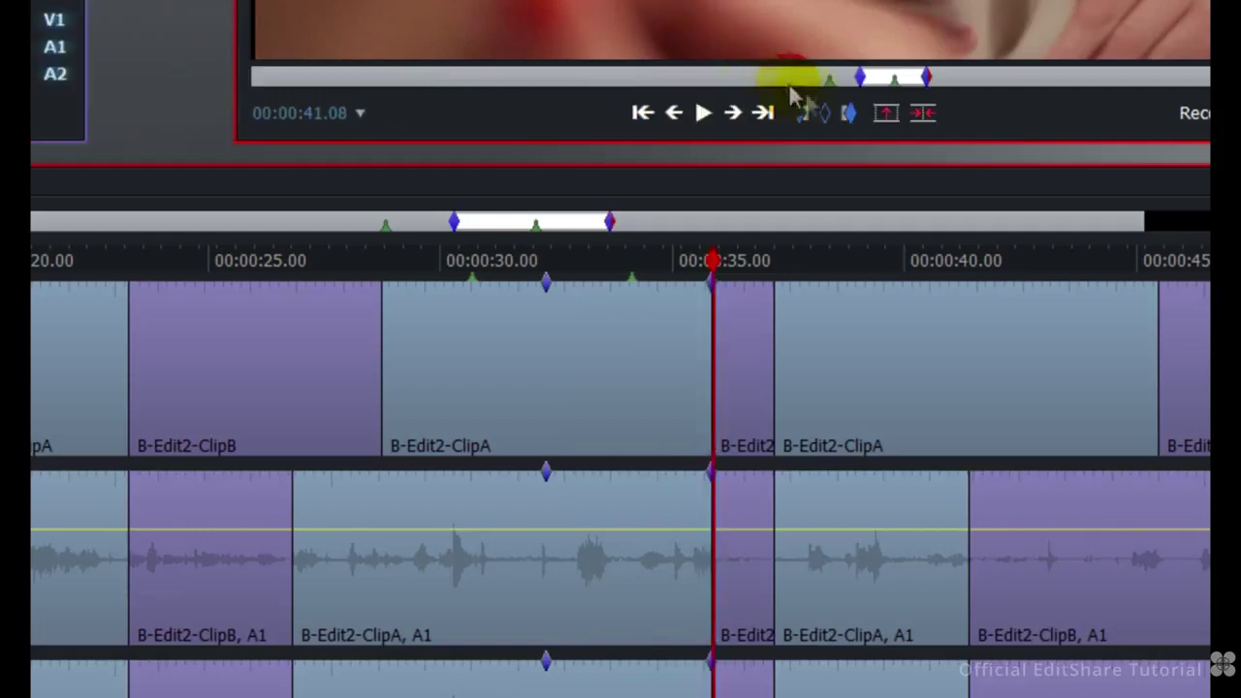
{"action": "left_click", "coordinate": [826, 113]}
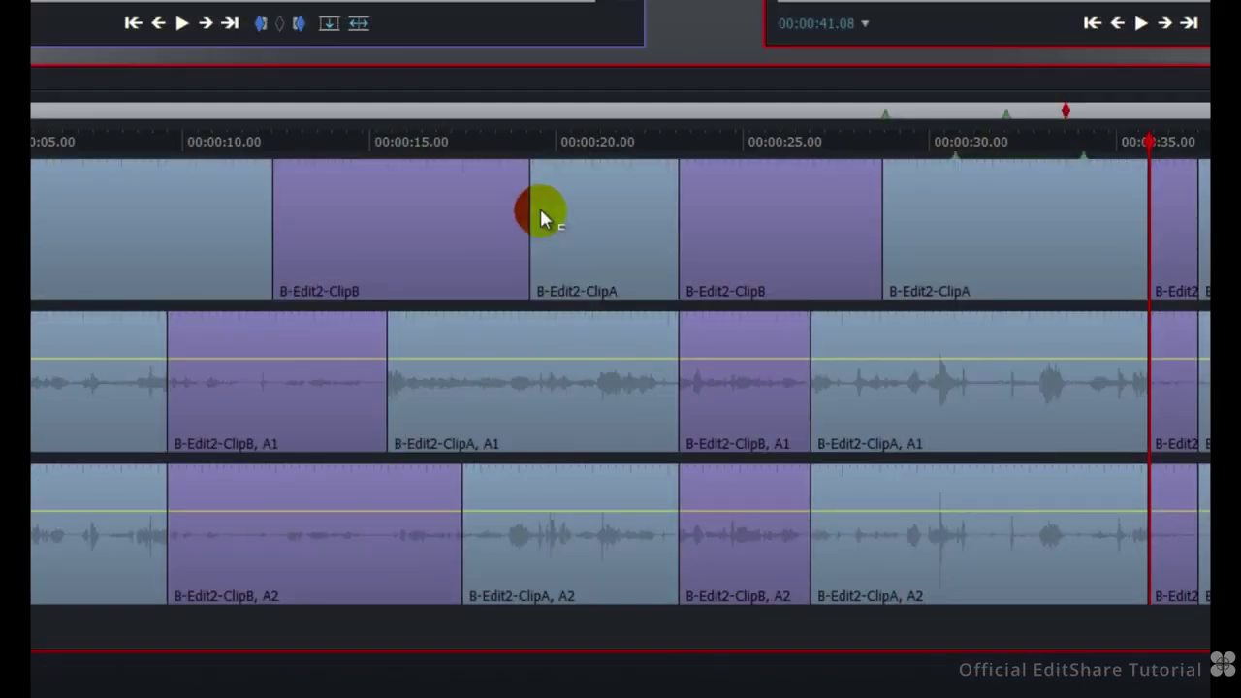
Step: Select both sides of the A1 cut near 00:00:15 and jump it forward to the V1 cut near 00:00:19
{"action": "left_click", "coordinate": [388, 358]}
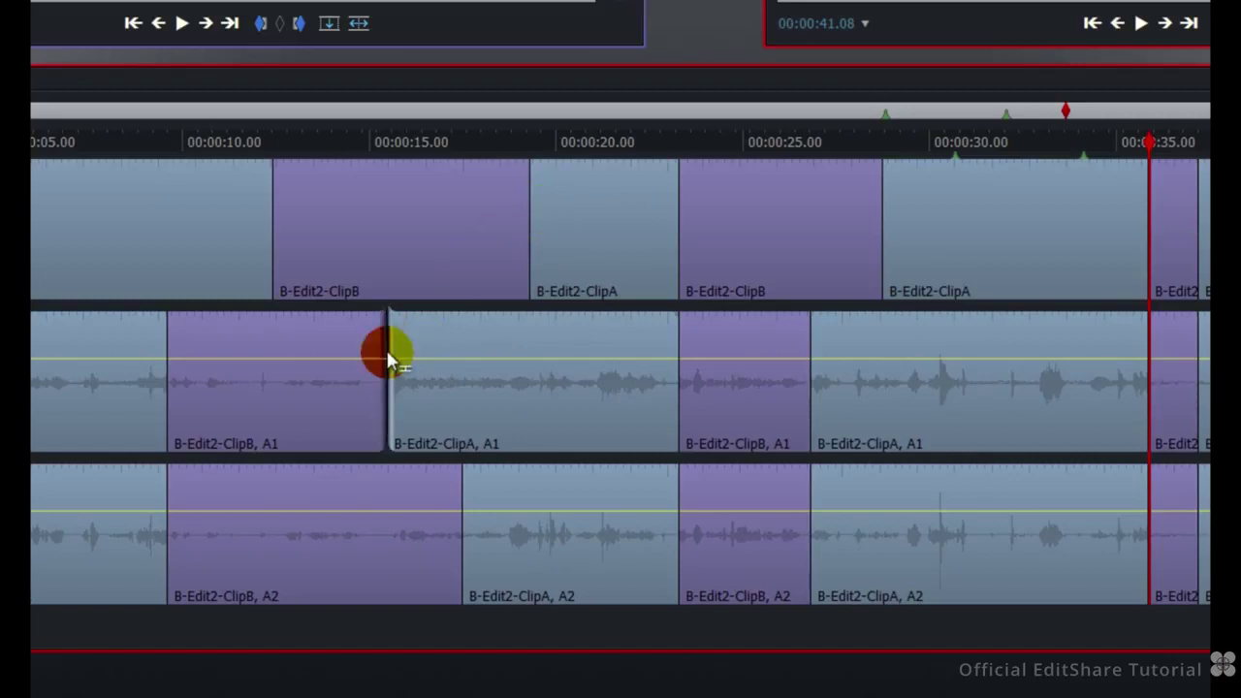
{"action": "right_click", "coordinate": [386, 353]}
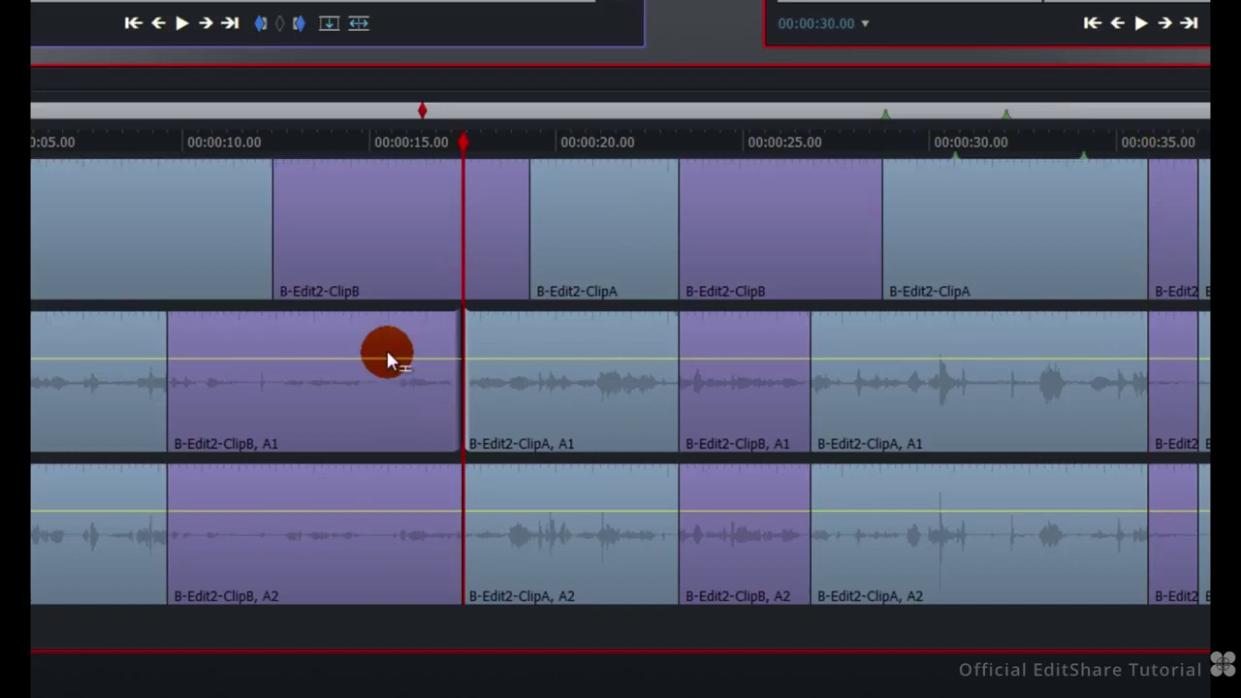
{"action": "key", "text": "s"}
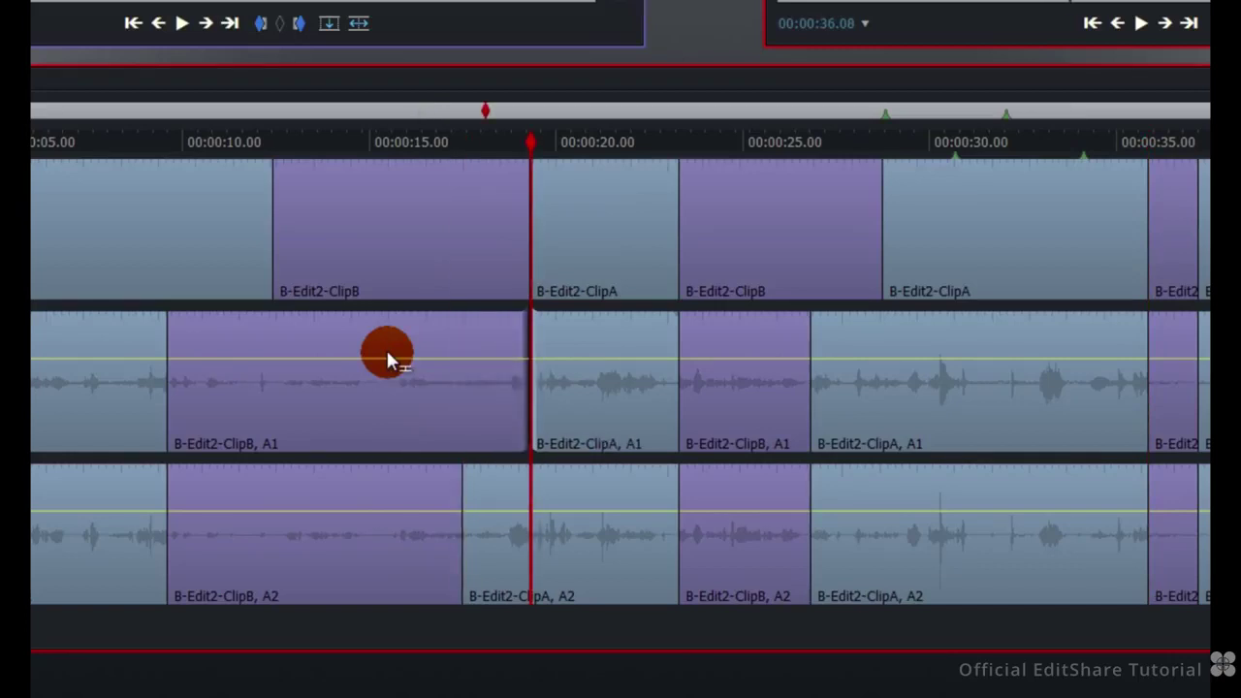
{"action": "key", "text": "Escape"}
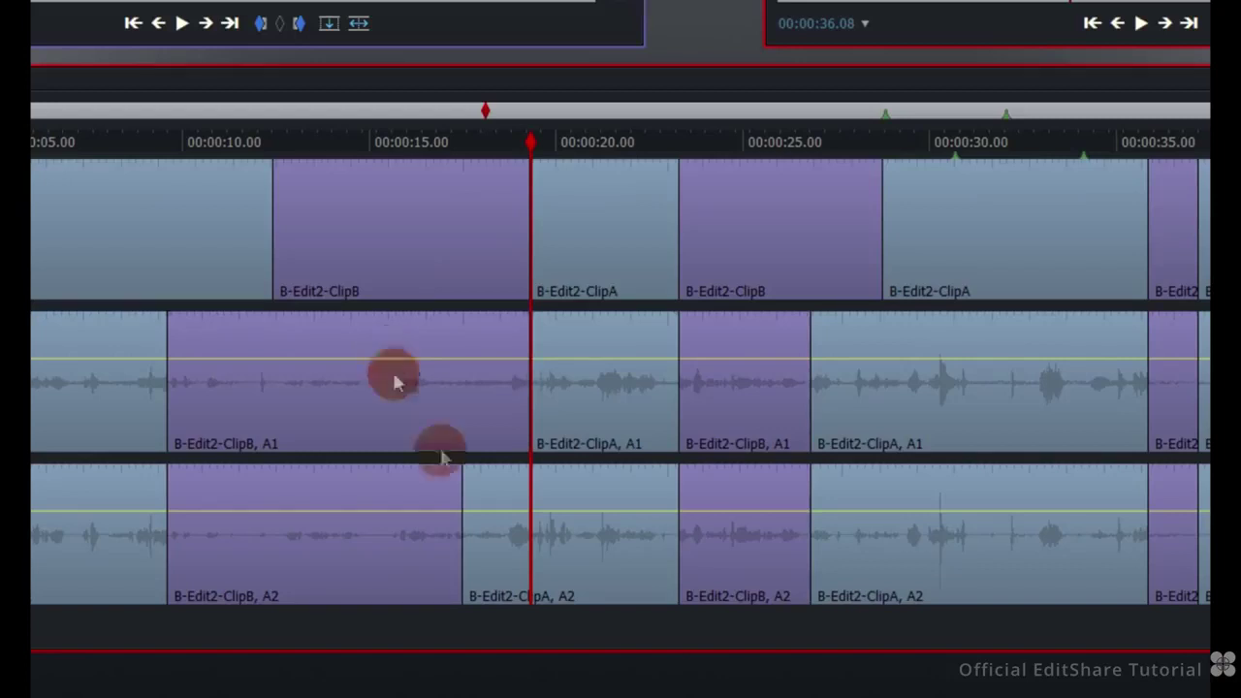
Step: Select both sides of the A2 cut near 00:00:17, jump it to the V1 cut near 00:00:19 and deselect it
{"action": "left_click", "coordinate": [461, 497]}
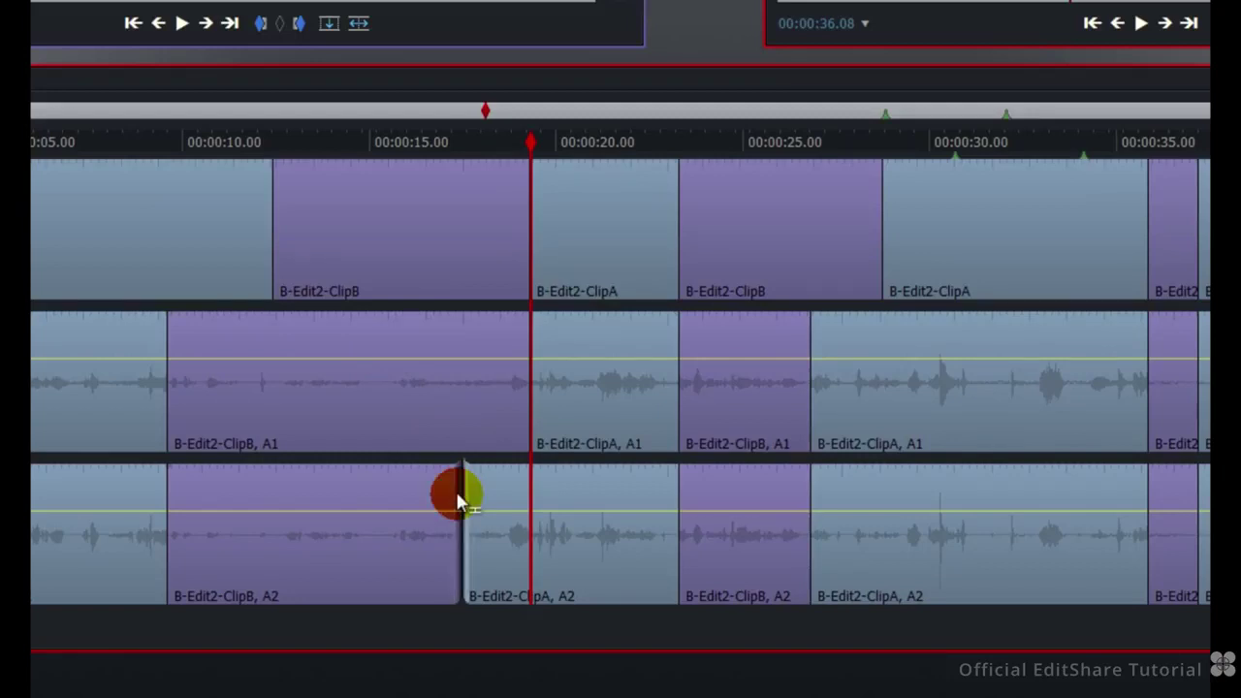
{"action": "key", "text": "ctrl+z"}
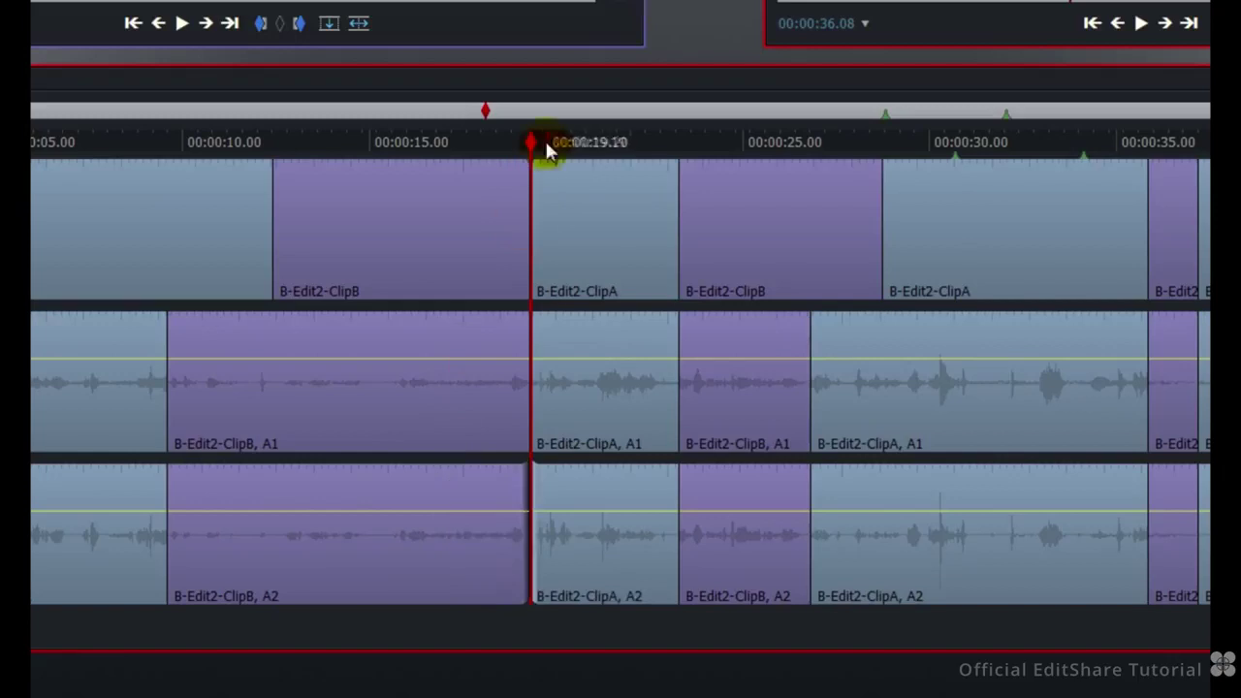
{"action": "left_click", "coordinate": [536, 505]}
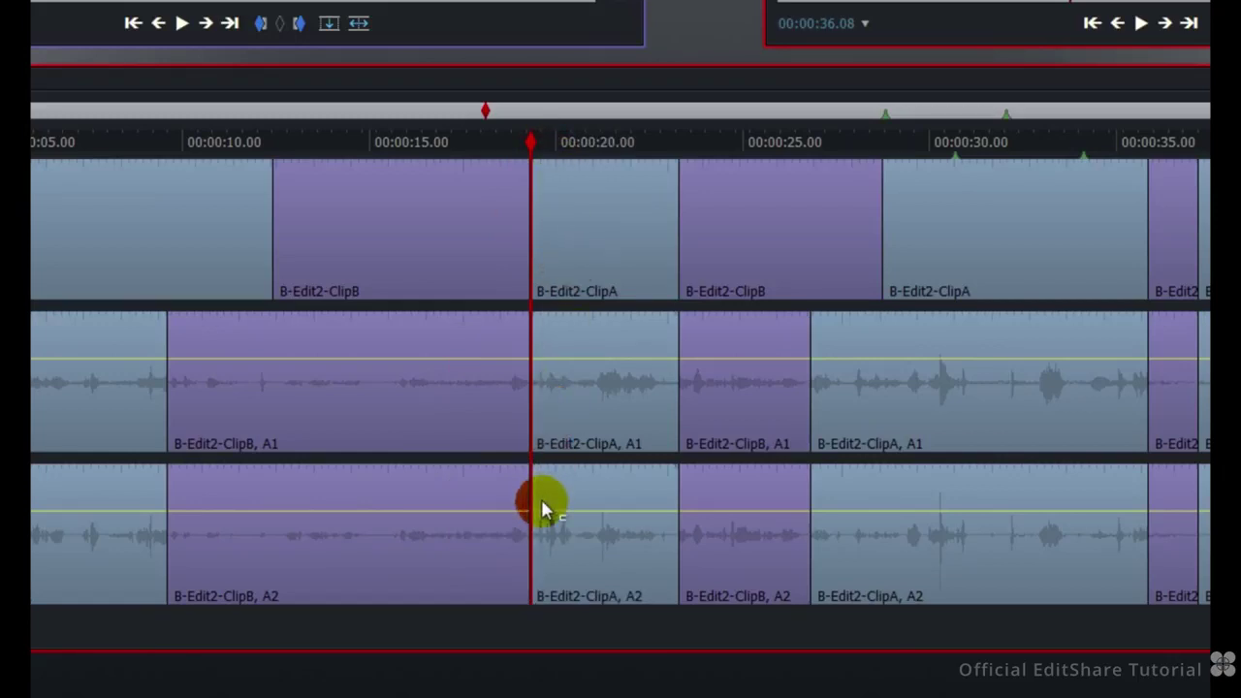